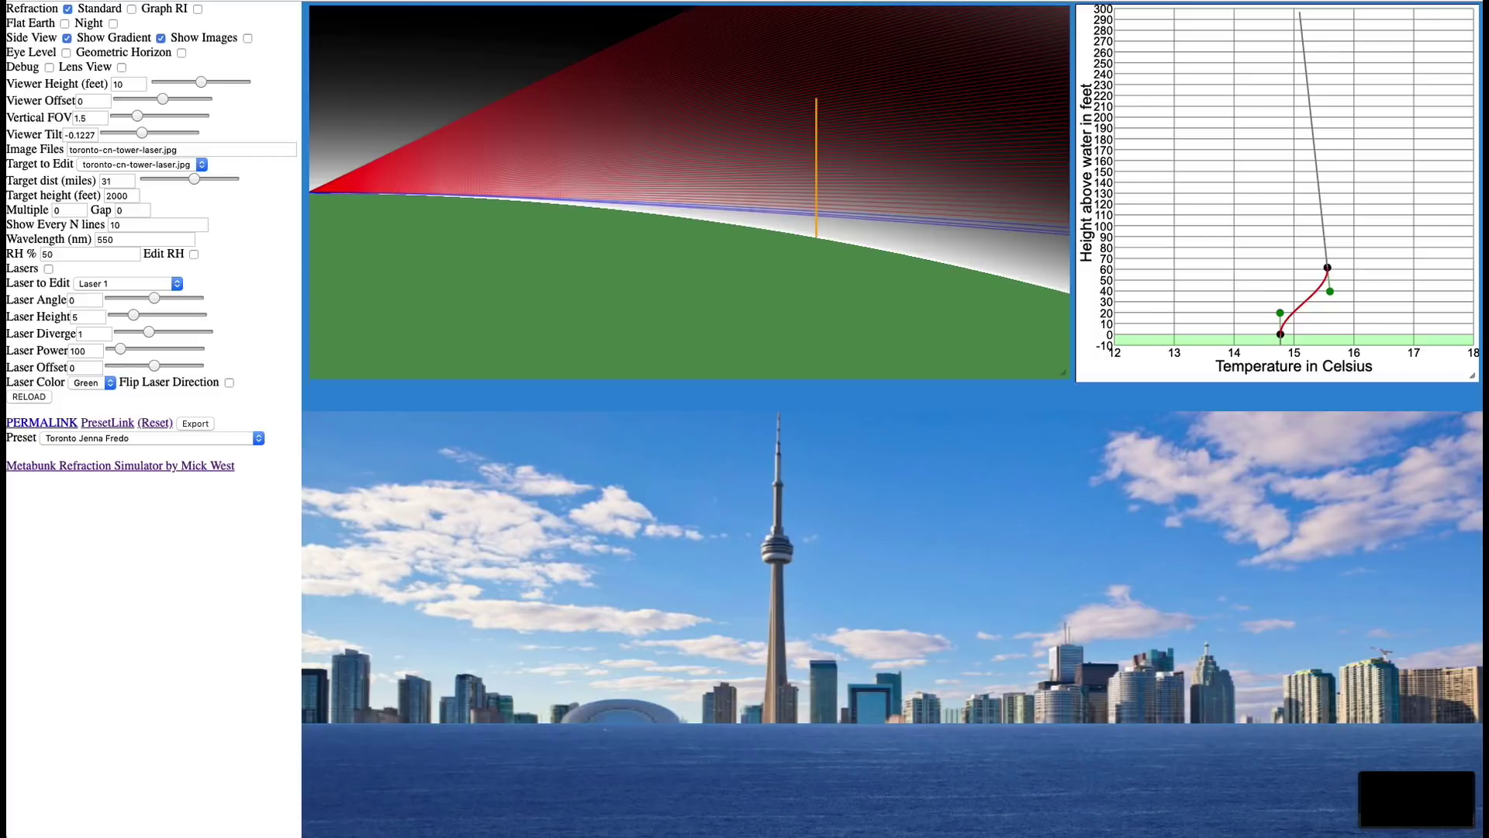
# - Load the Bedford Level Boat: Rowbotham preset in place of the Toronto scene
pyautogui.moveTo(659, 196); pyautogui.dragTo(665, 113)
pyautogui.moveTo(1067, 224); pyautogui.dragTo(756, 221)
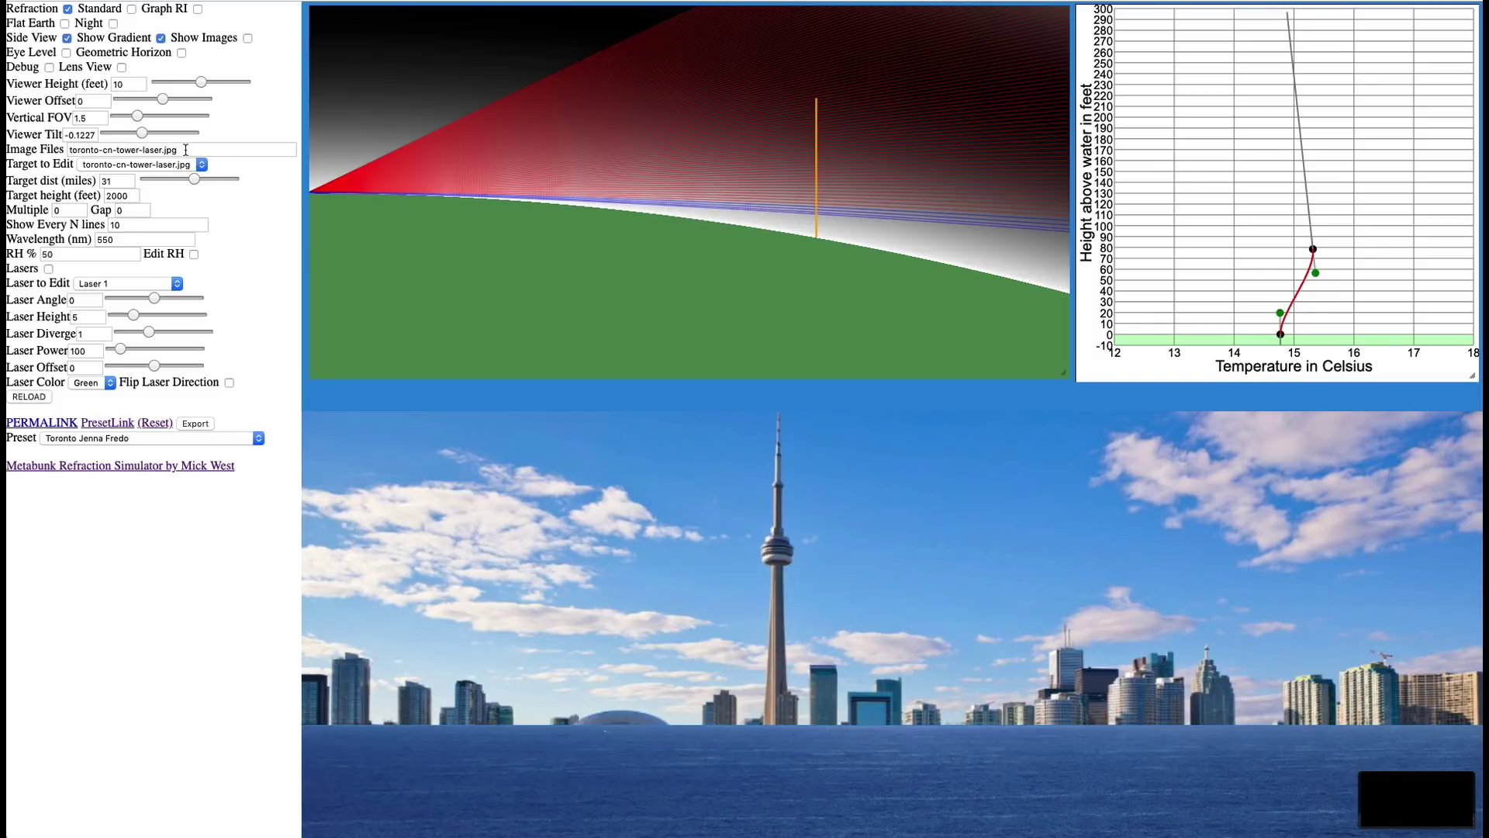
pyautogui.click(155, 439)
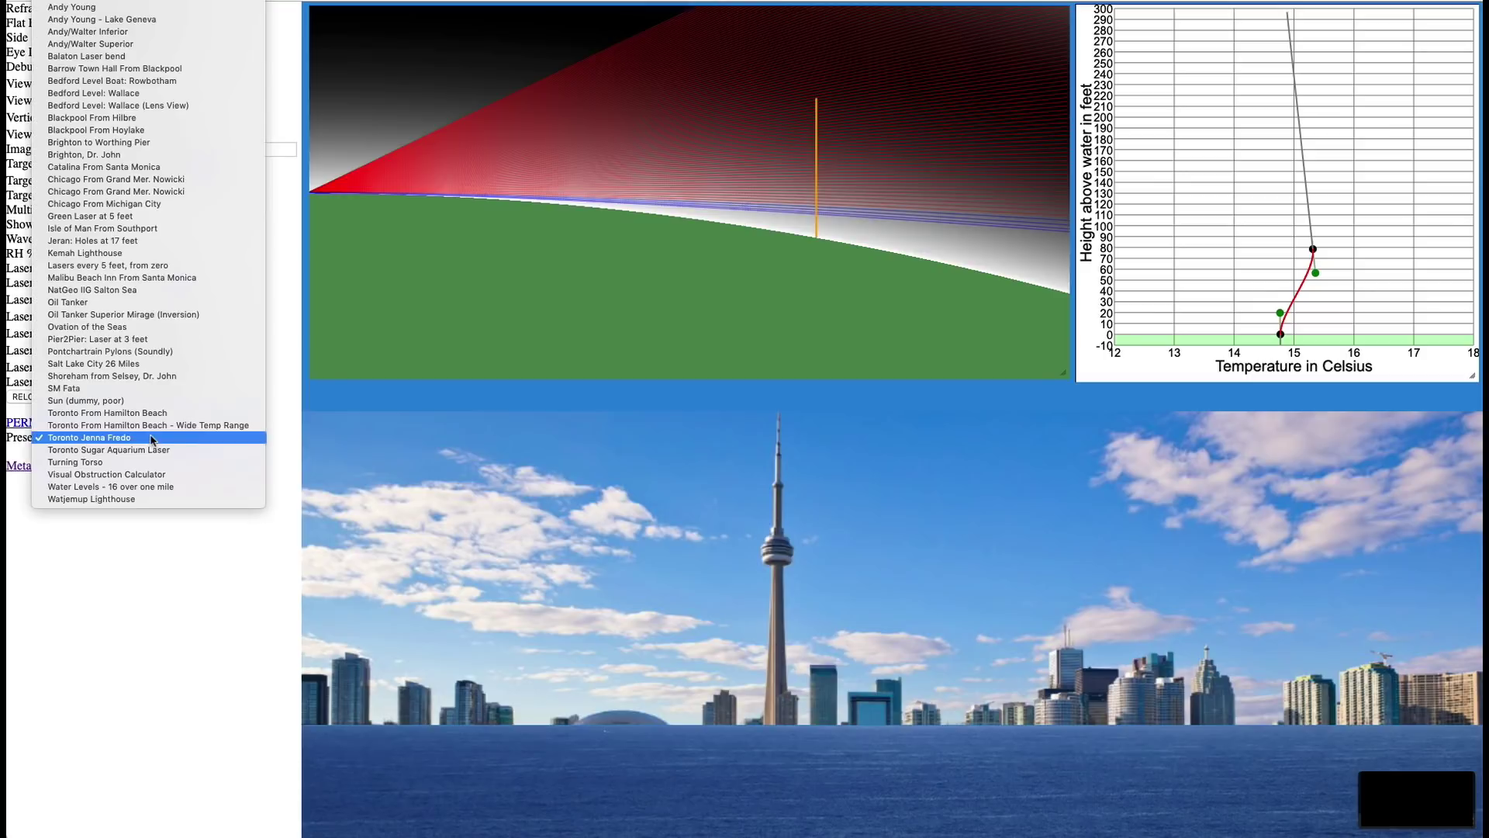
pyautogui.click(166, 81)
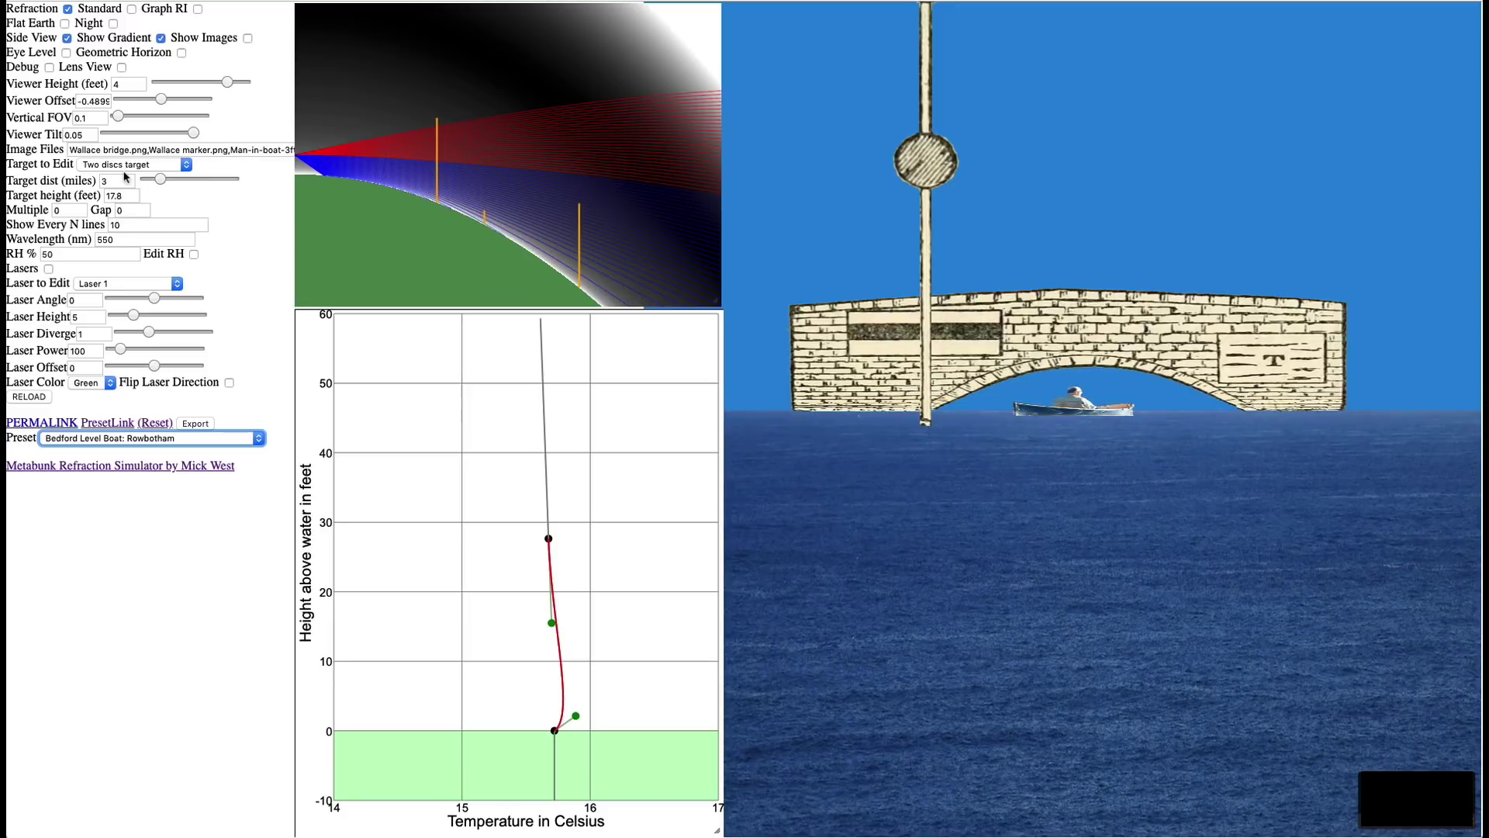
# - Choose the Man in Boat as the target to edit and move it out to about 6.1 miles
pyautogui.click(123, 165)
pyautogui.click(123, 177)
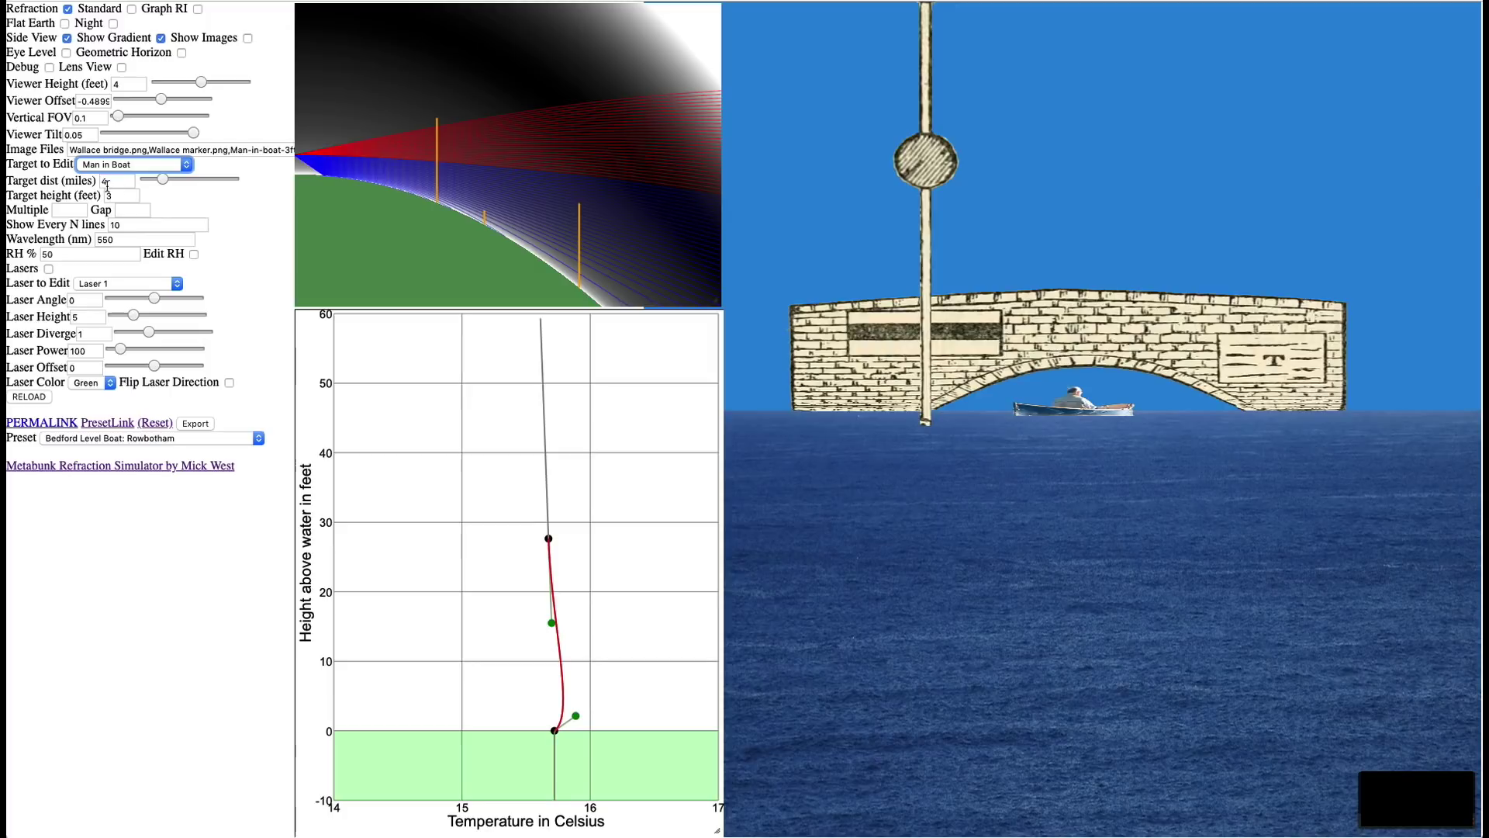
pyautogui.moveTo(163, 179); pyautogui.dragTo(169, 179)
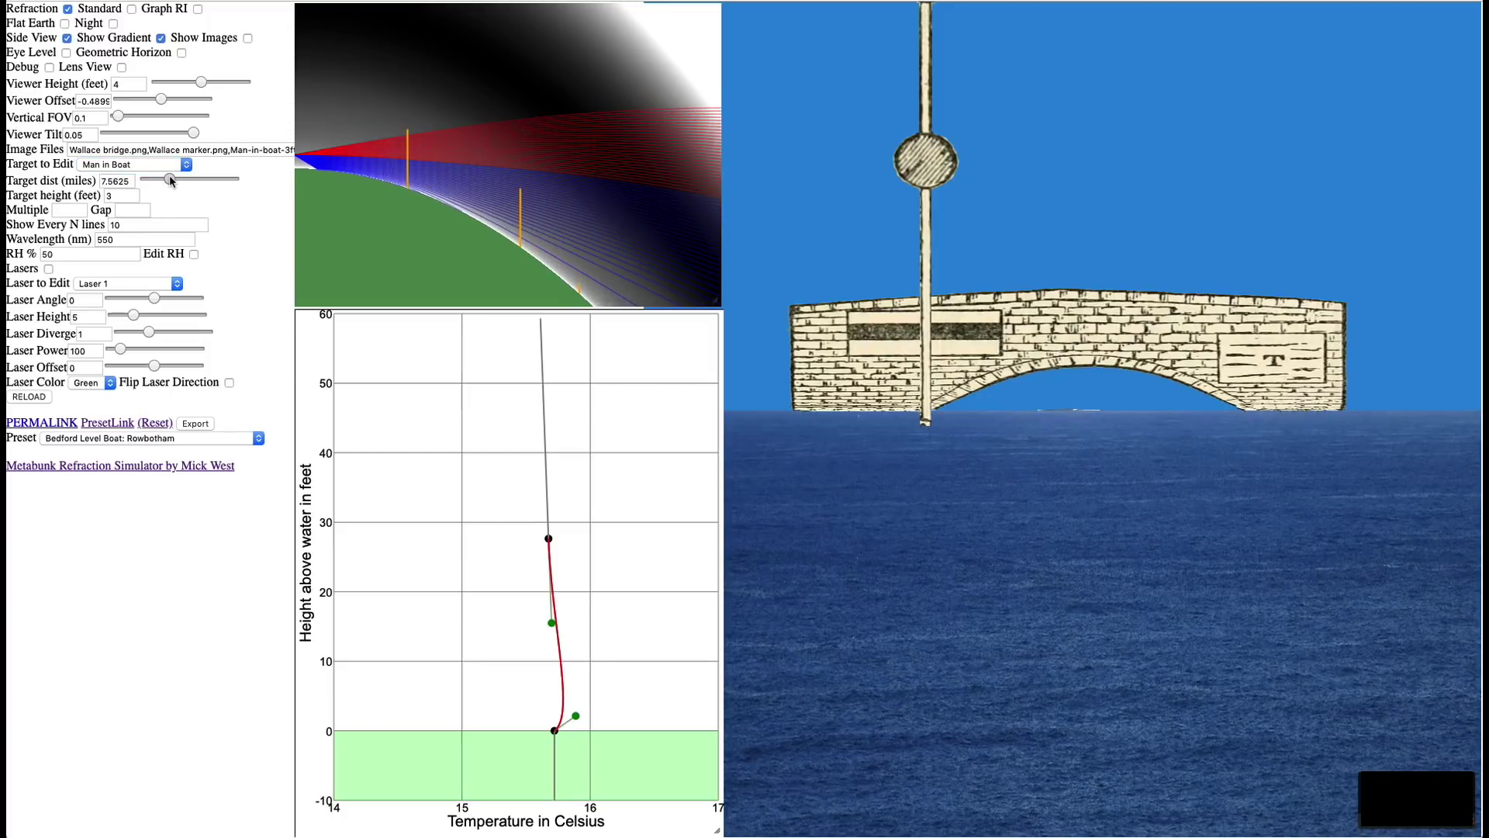
pyautogui.moveTo(169, 174); pyautogui.dragTo(167, 176)
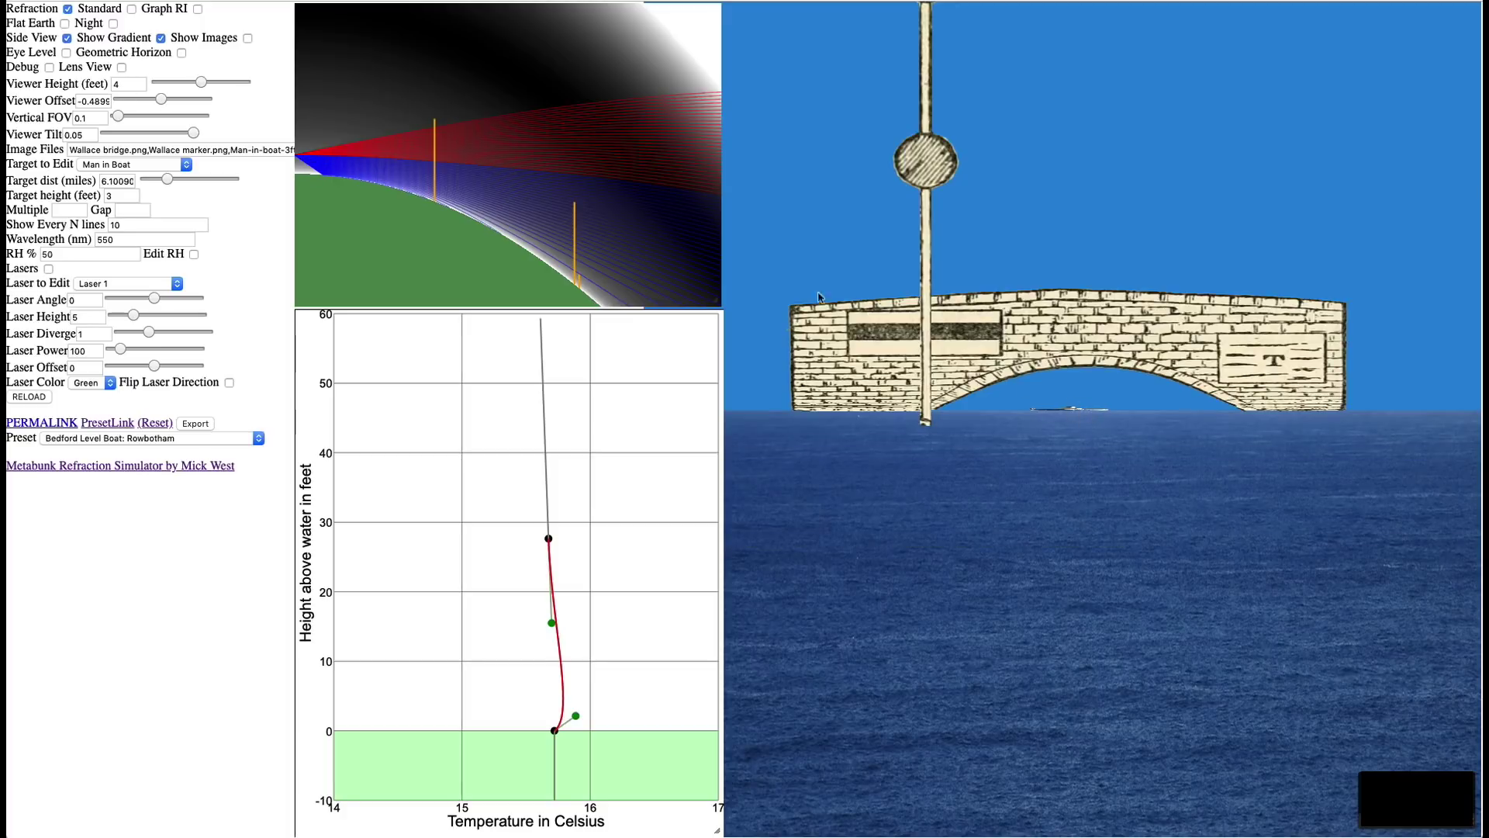
# - Turn off refraction and set the Man in Boat's target distance to 6 miles
pyautogui.click(67, 9)
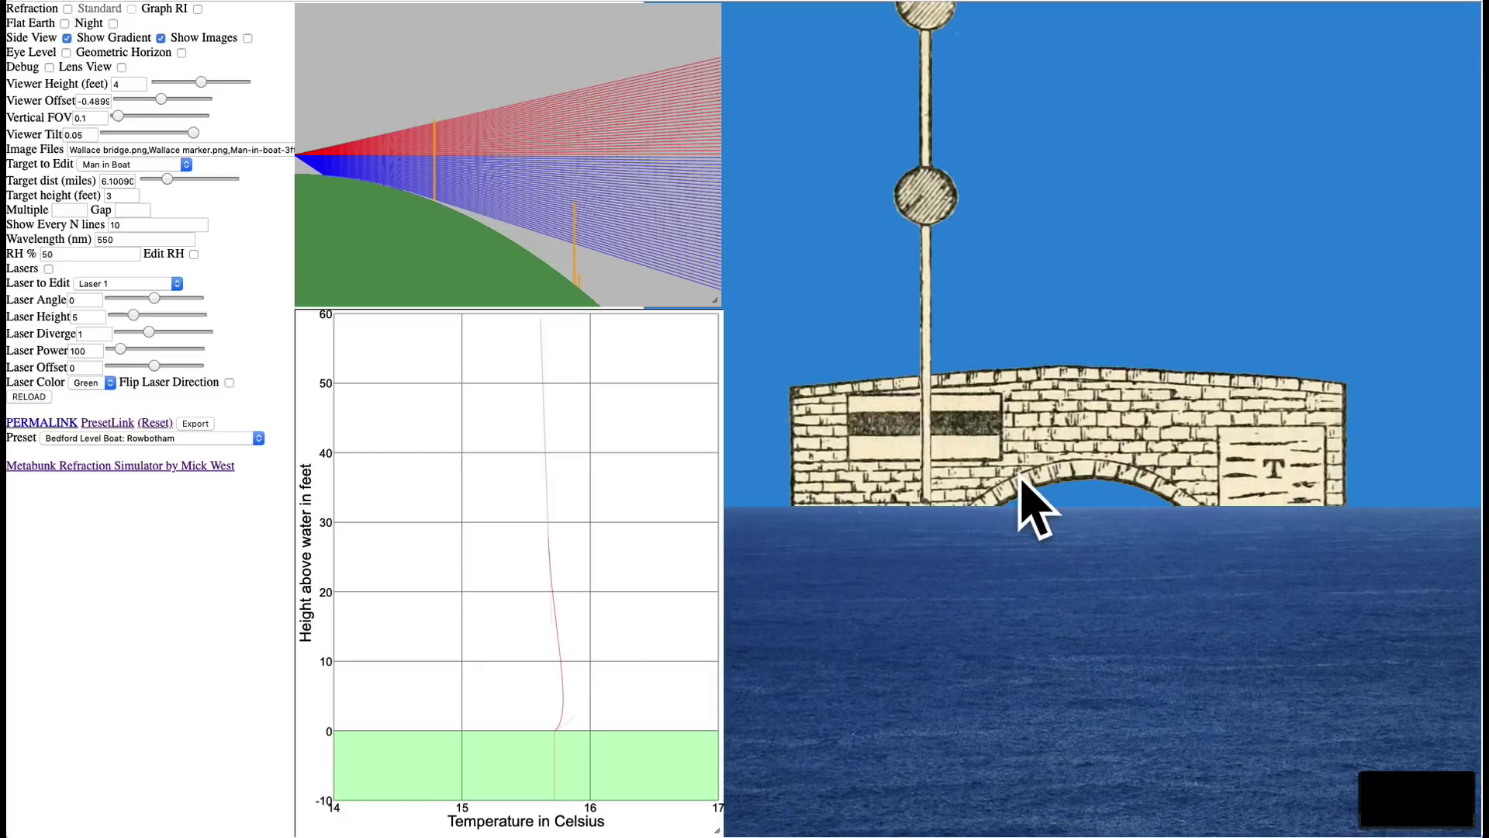
pyautogui.moveTo(166, 179); pyautogui.dragTo(166, 175)
pyautogui.click(116, 181)
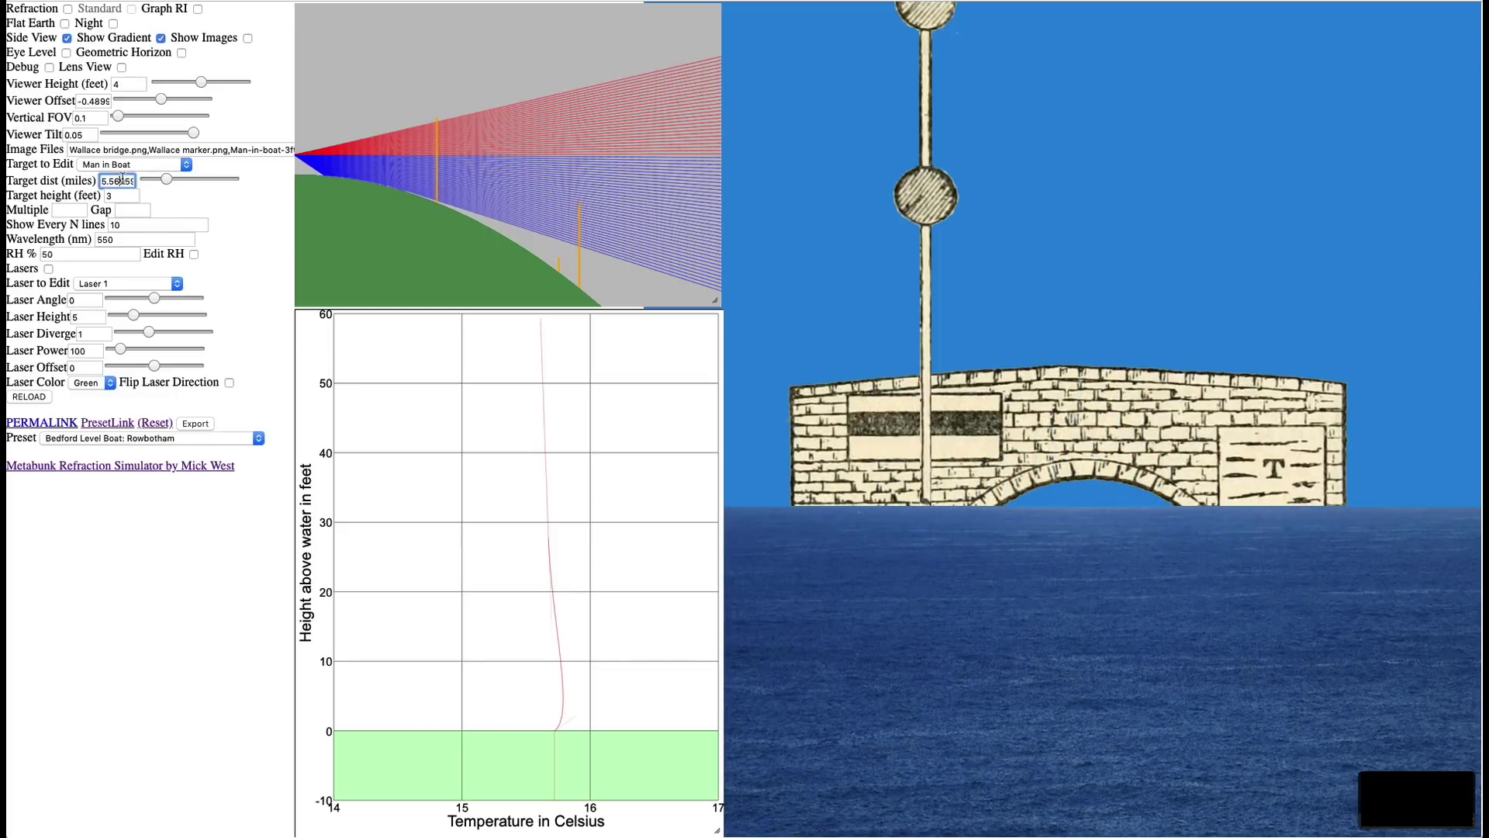
pyautogui.press('super+a')
pyautogui.write('6')
# - Lower the viewer height to 3 feet and turn refraction back on
pyautogui.moveTo(200, 81)
pyautogui.mouseDown()
pyautogui.moveTo(236, 84)
pyautogui.moveTo(179, 80)
pyautogui.mouseUp()
pyautogui.moveTo(180, 81); pyautogui.dragTo(175, 80)
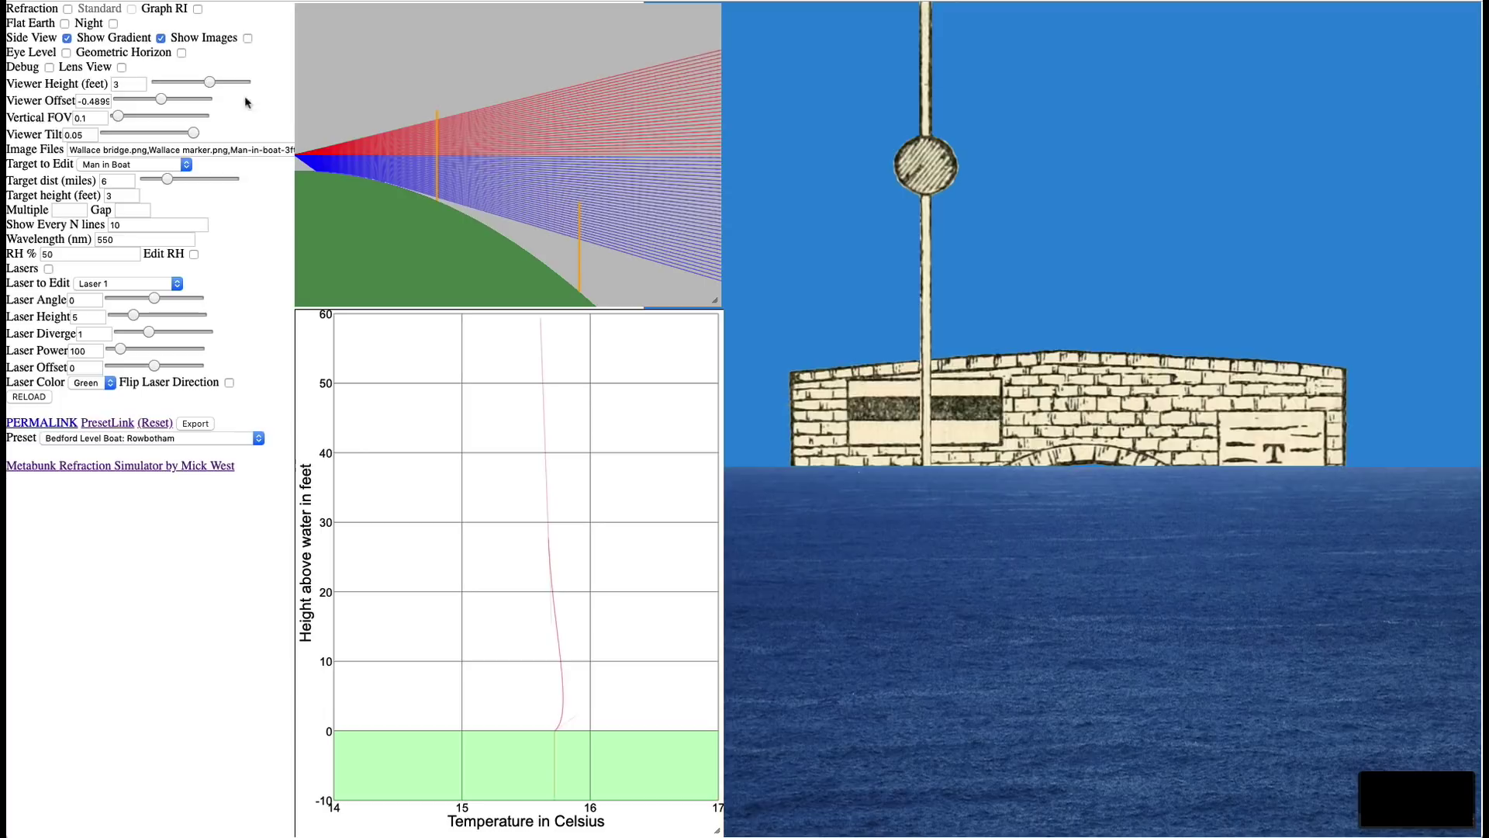
pyautogui.click(69, 8)
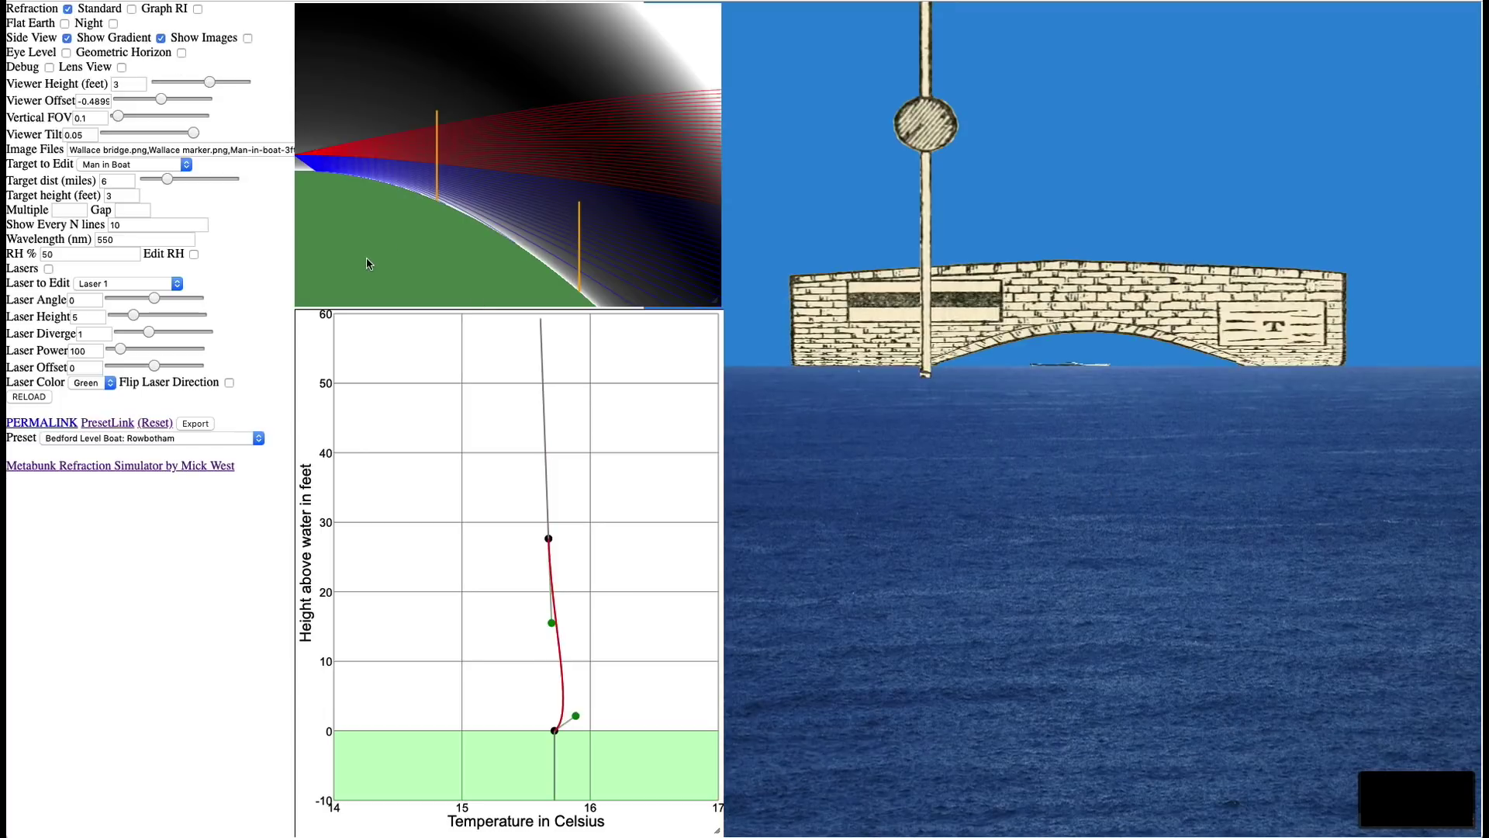
# - Turn on the lasers and set Laser 1 to 3 feet high with power 3 and its direction flipped
pyautogui.click(48, 269)
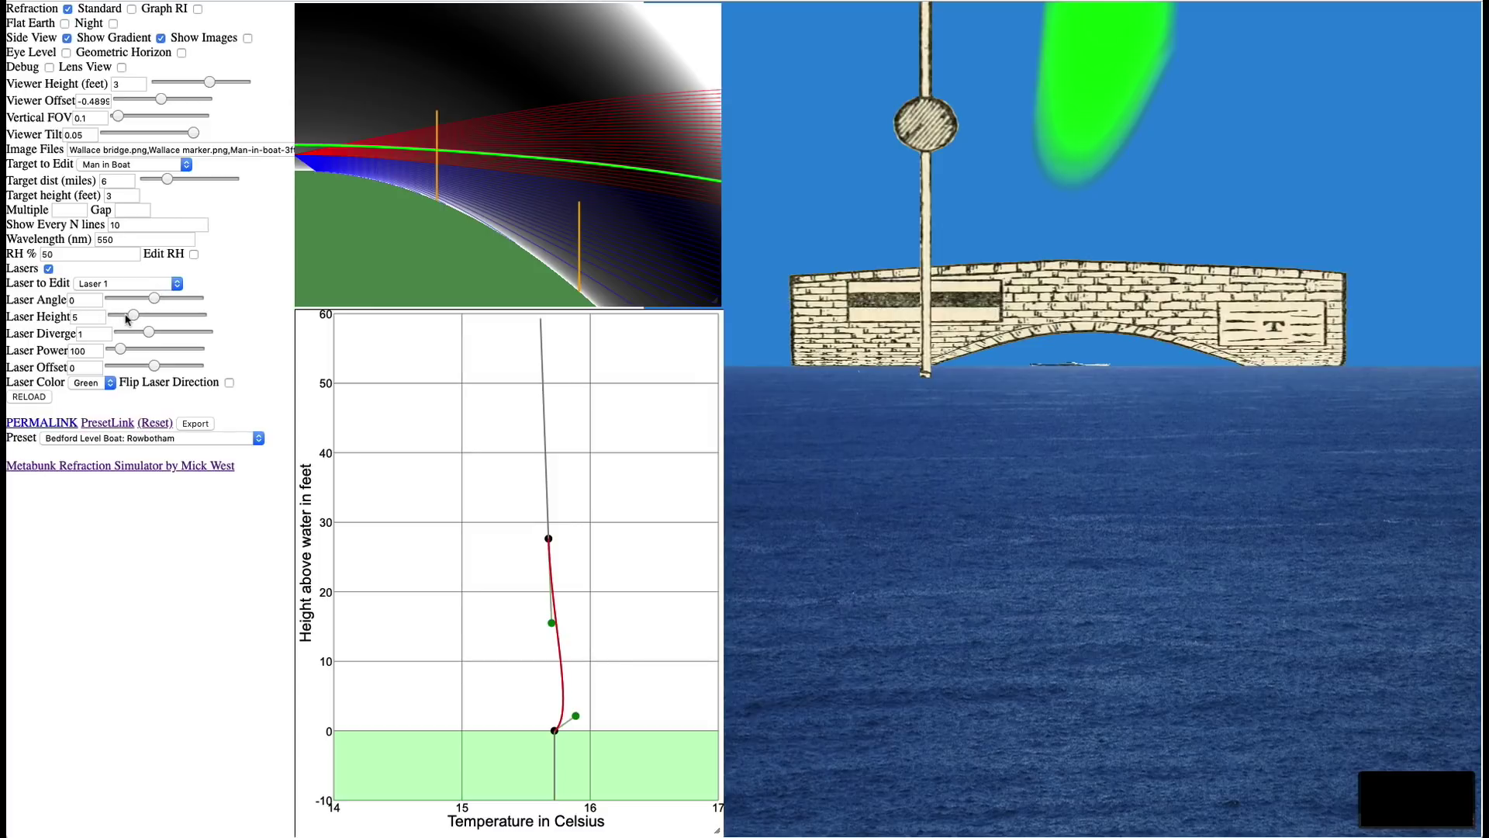
pyautogui.moveTo(134, 315); pyautogui.dragTo(126, 317)
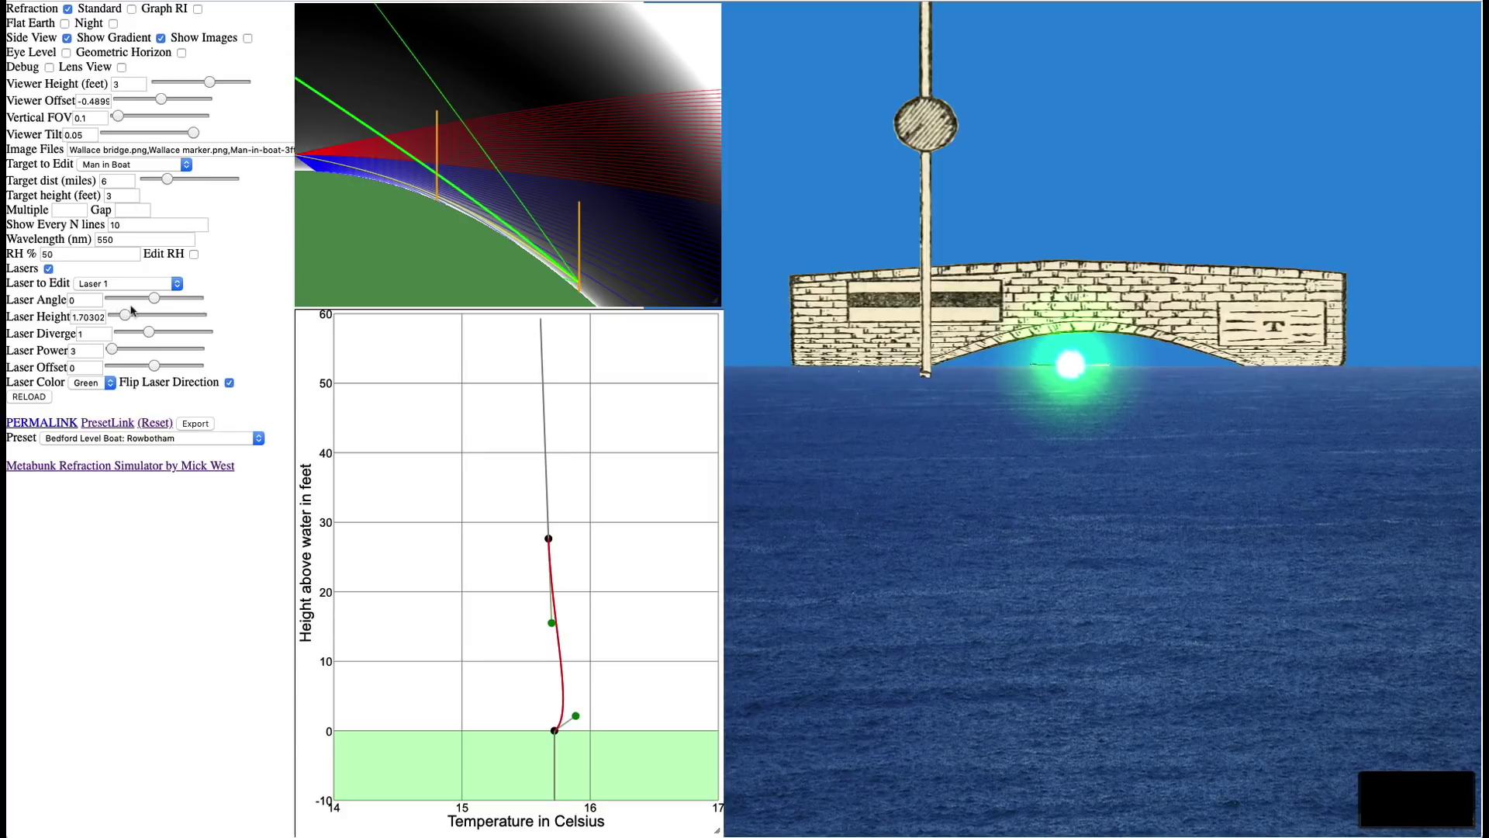
pyautogui.doubleClick(94, 317)
pyautogui.write('3')
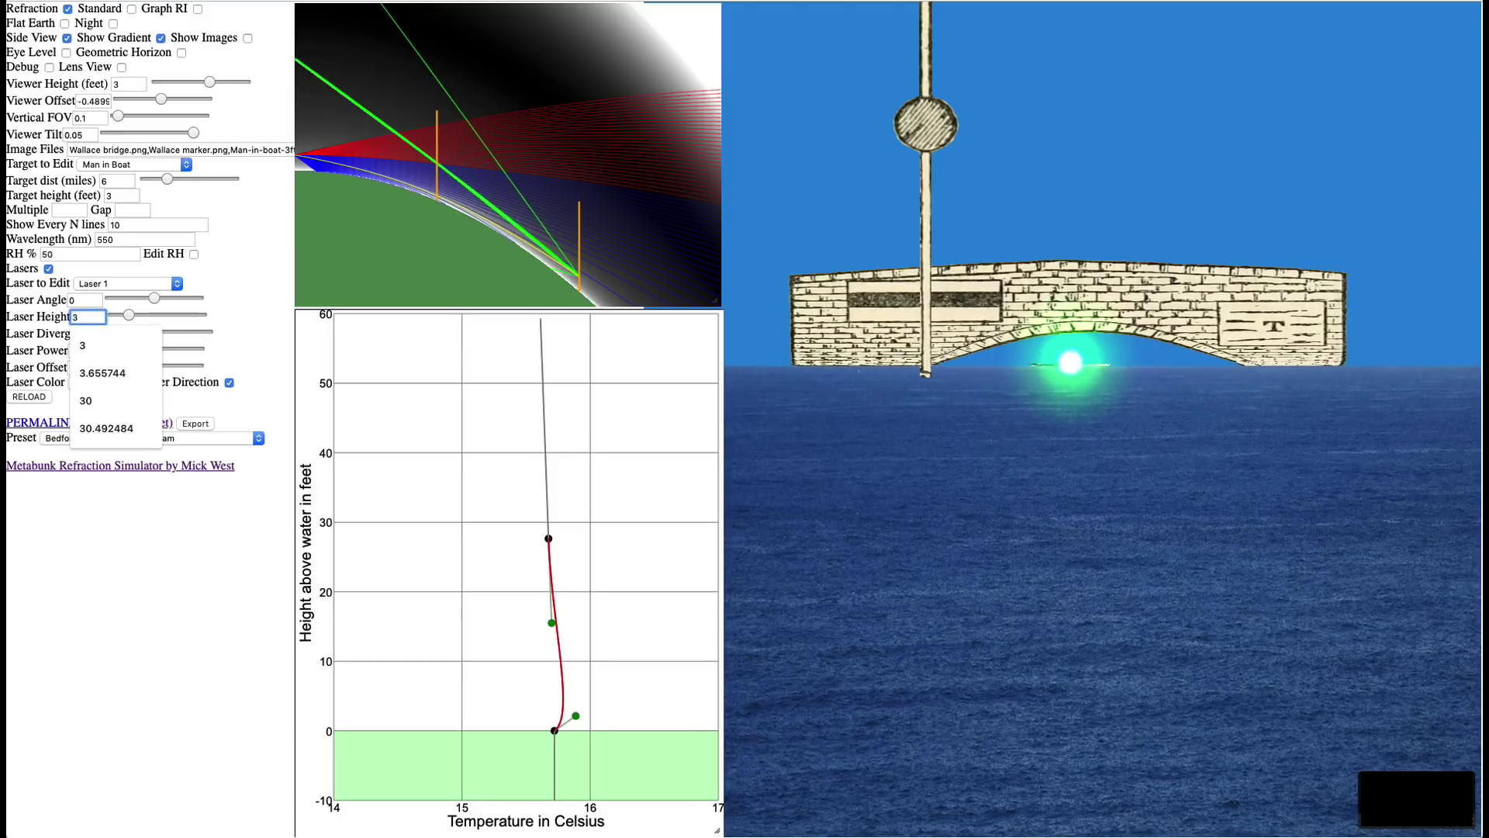
pyautogui.press('Tab')
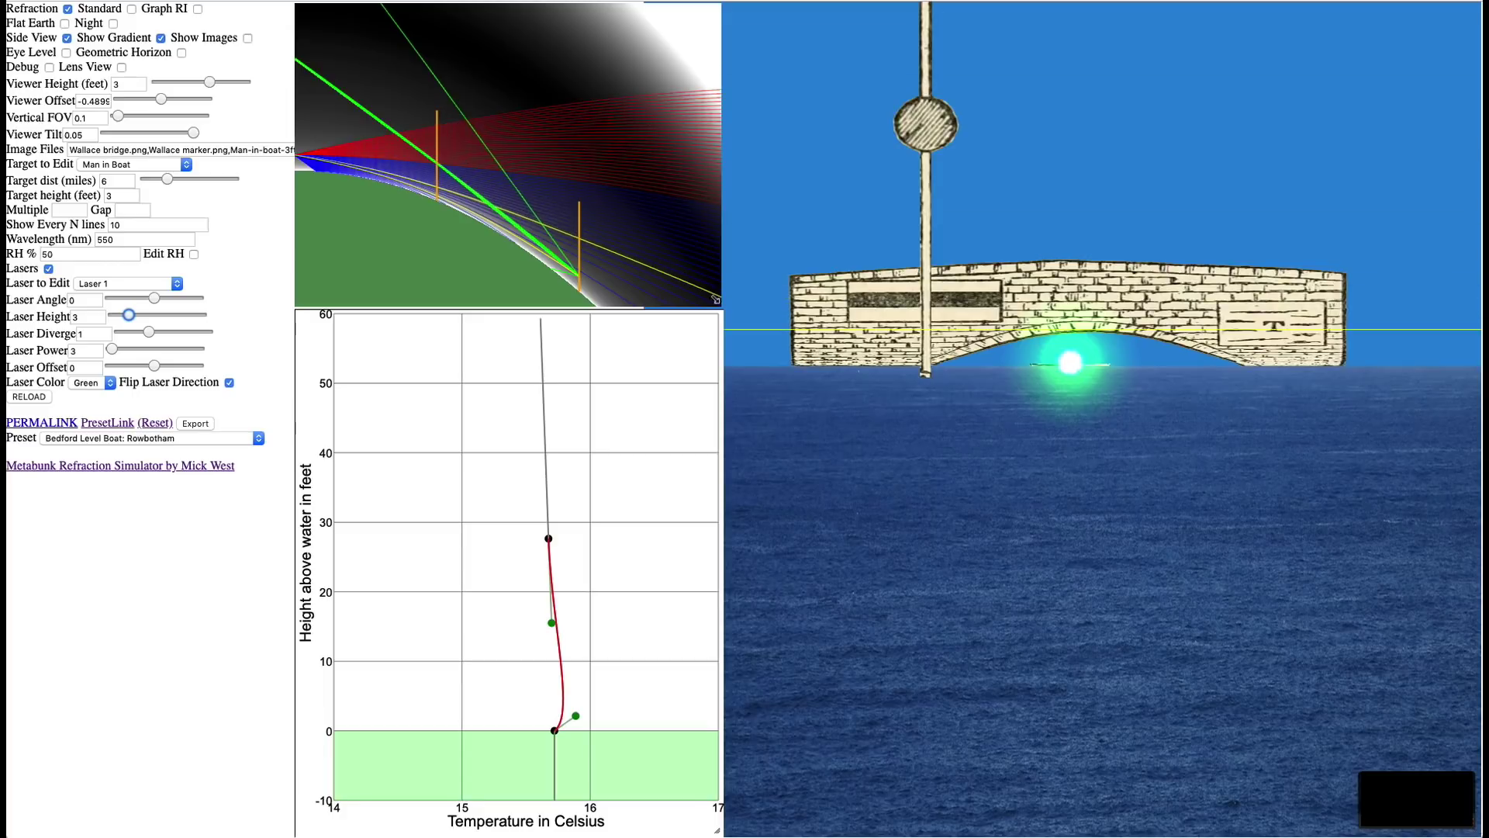
# - Widen the side view across most of the scene and set its side zoom to about 180
pyautogui.moveTo(717, 302); pyautogui.dragTo(1389, 298)
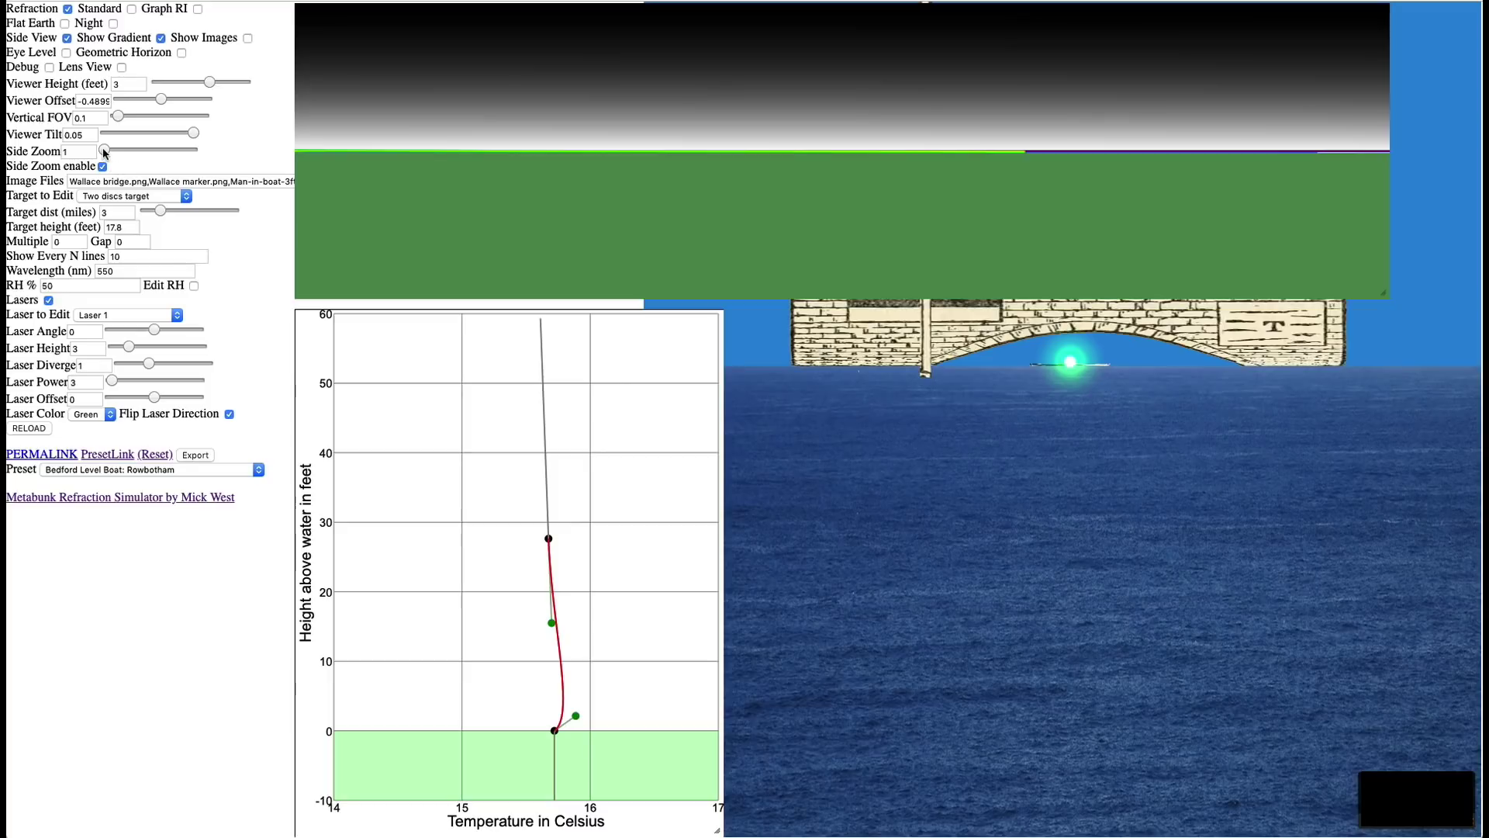
pyautogui.moveTo(104, 150); pyautogui.dragTo(141, 153)
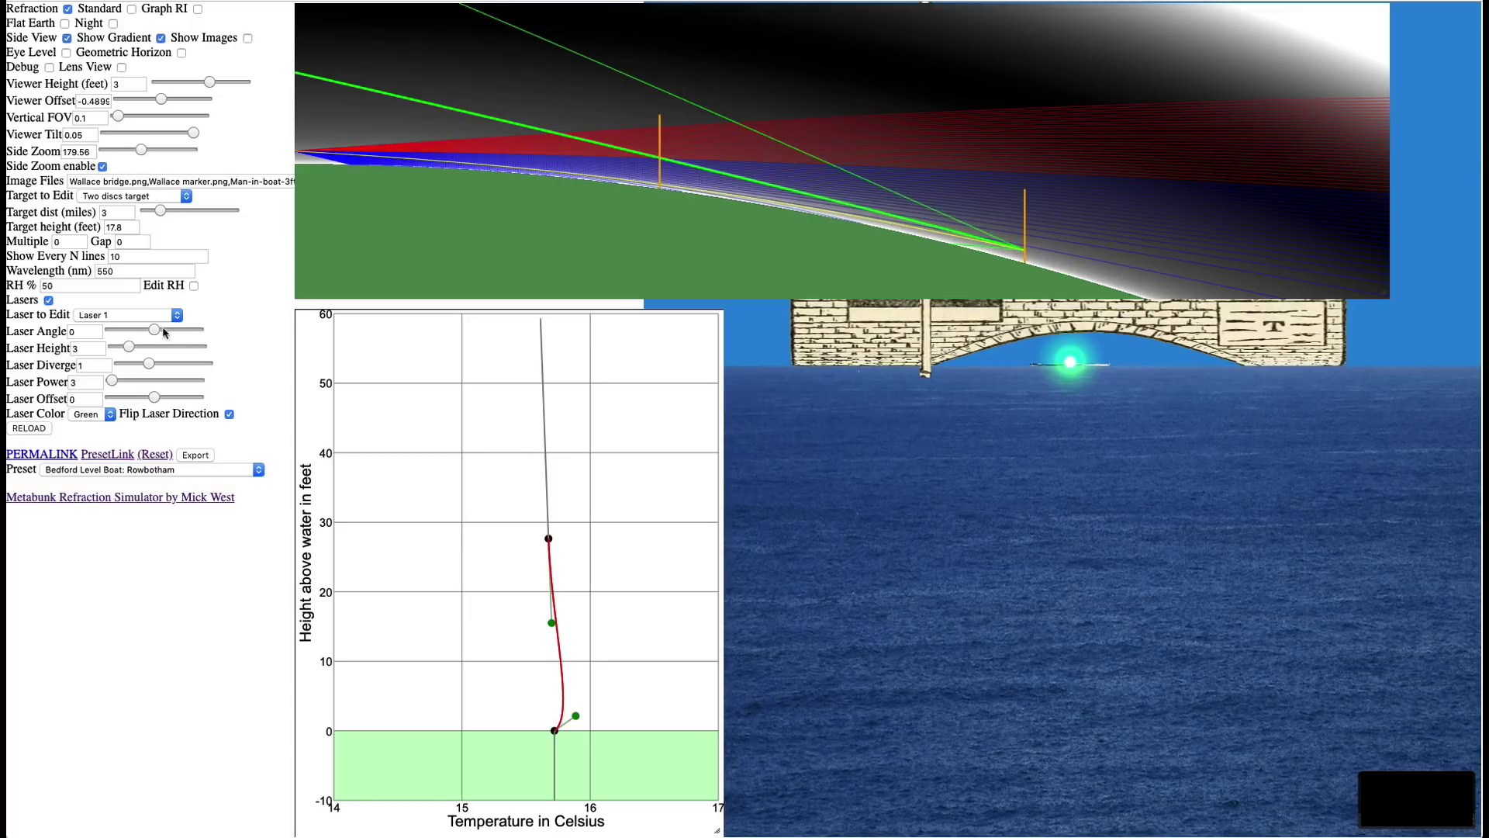
# - Try Laser 1 at an angle of about -0.102, and settle on about -0.033 with the side zoom at about 67
pyautogui.moveTo(151, 328); pyautogui.dragTo(131, 330)
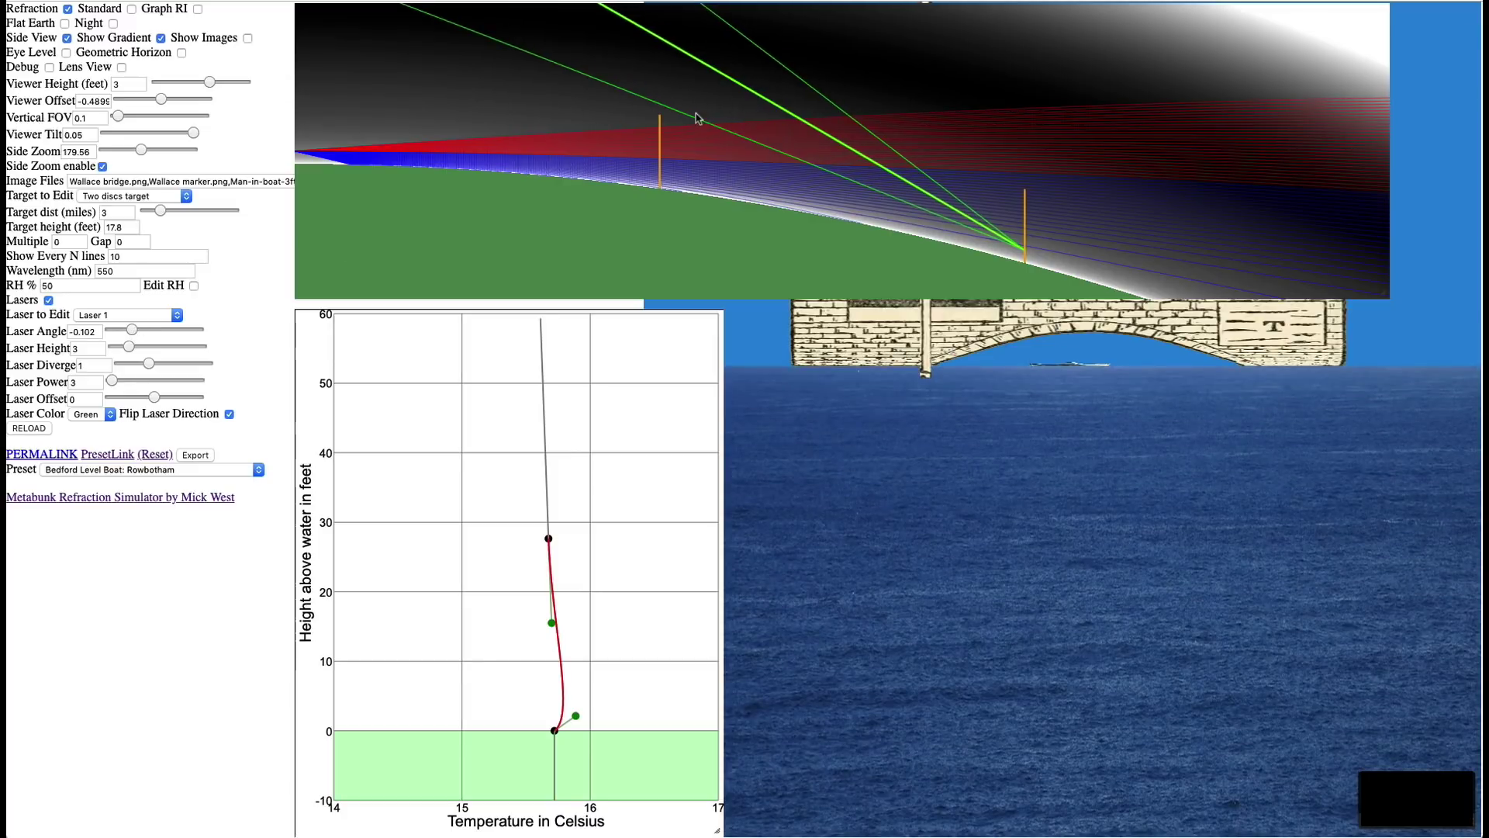
pyautogui.moveTo(590, 142); pyautogui.dragTo(303, 153)
pyautogui.moveTo(140, 149); pyautogui.dragTo(104, 149)
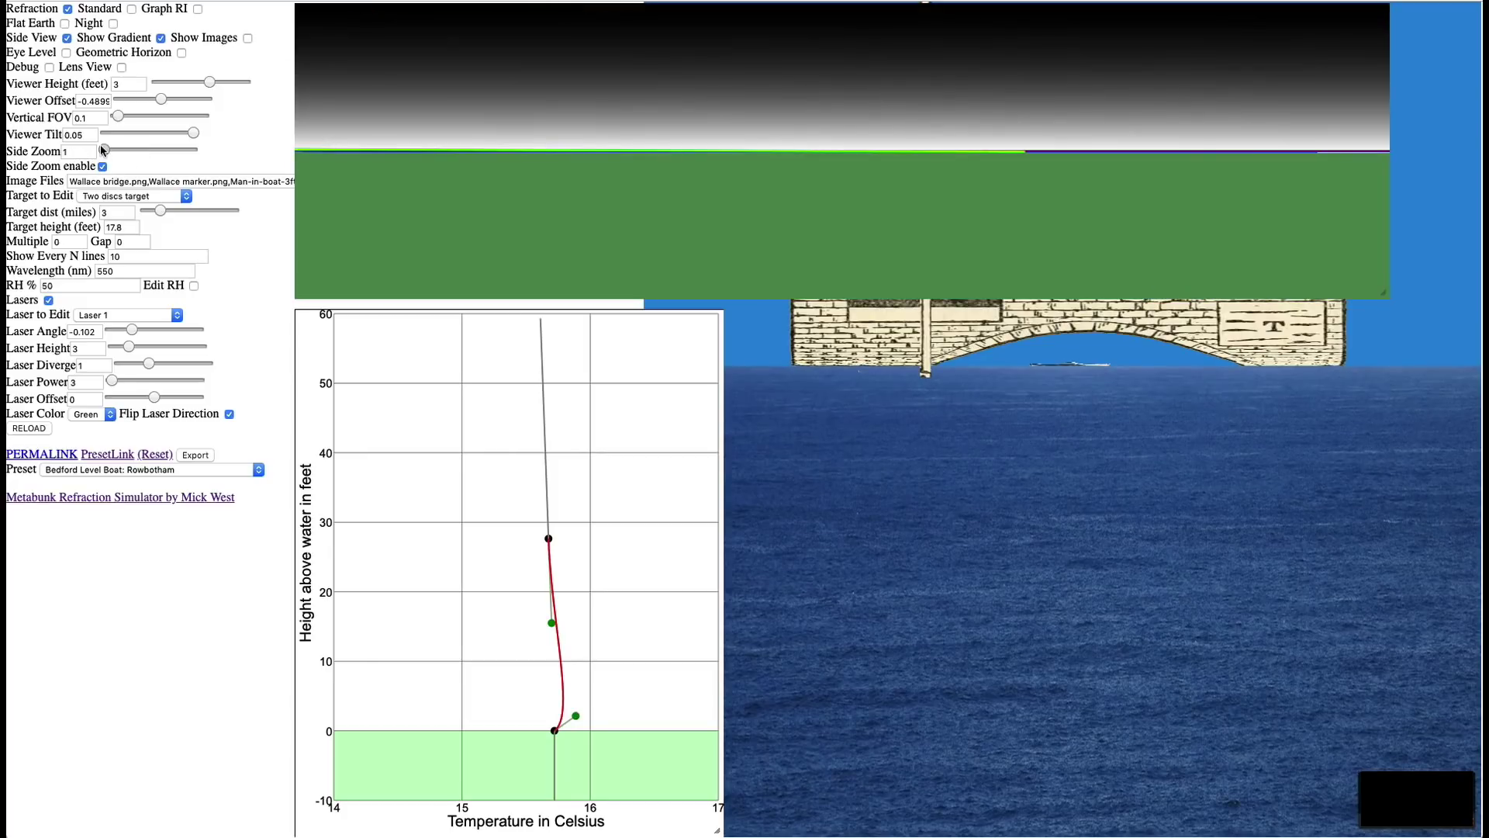
pyautogui.moveTo(104, 150); pyautogui.dragTo(129, 150)
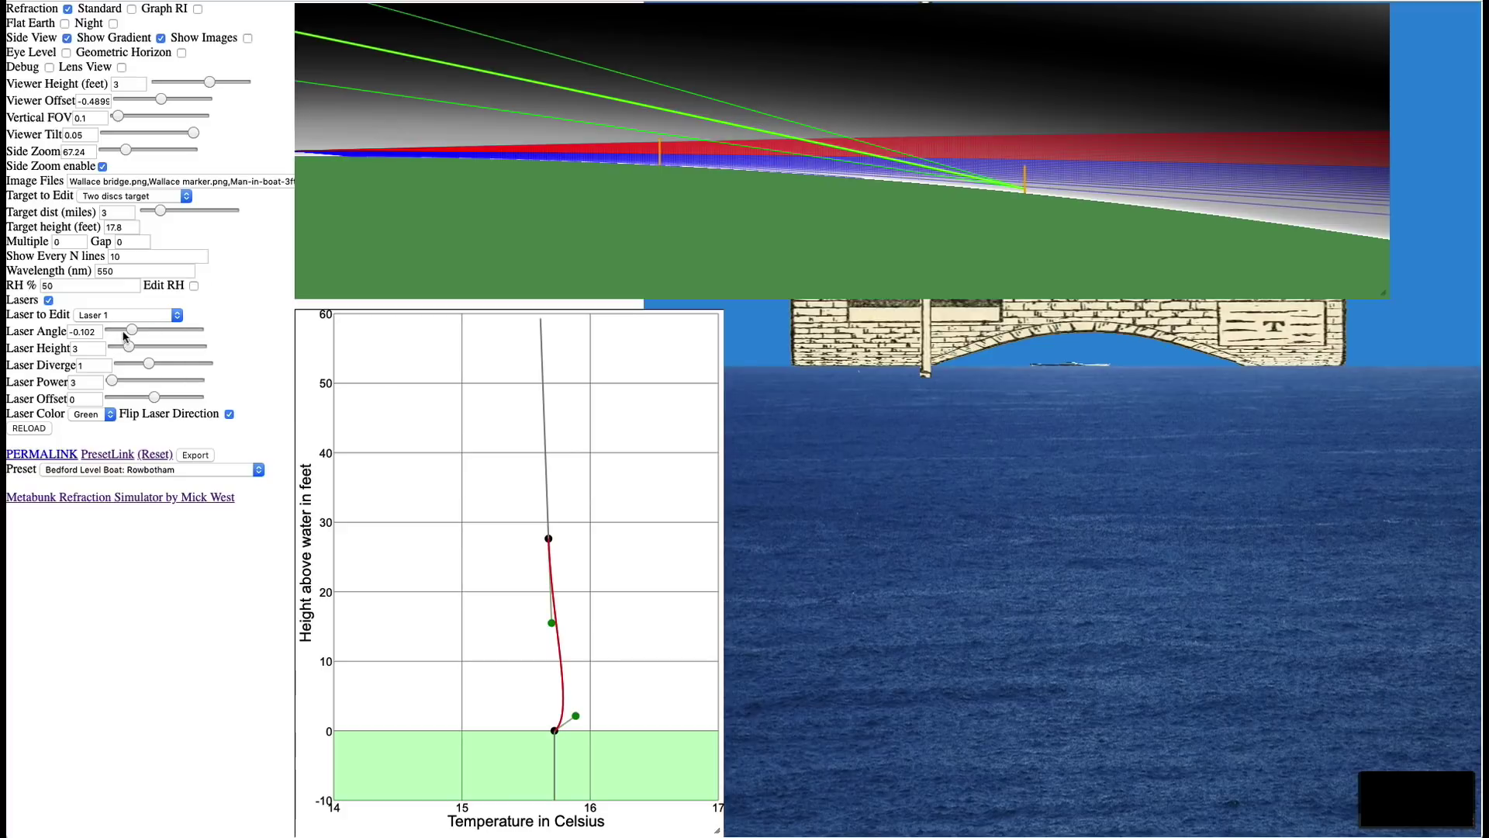
pyautogui.moveTo(132, 331); pyautogui.dragTo(148, 330)
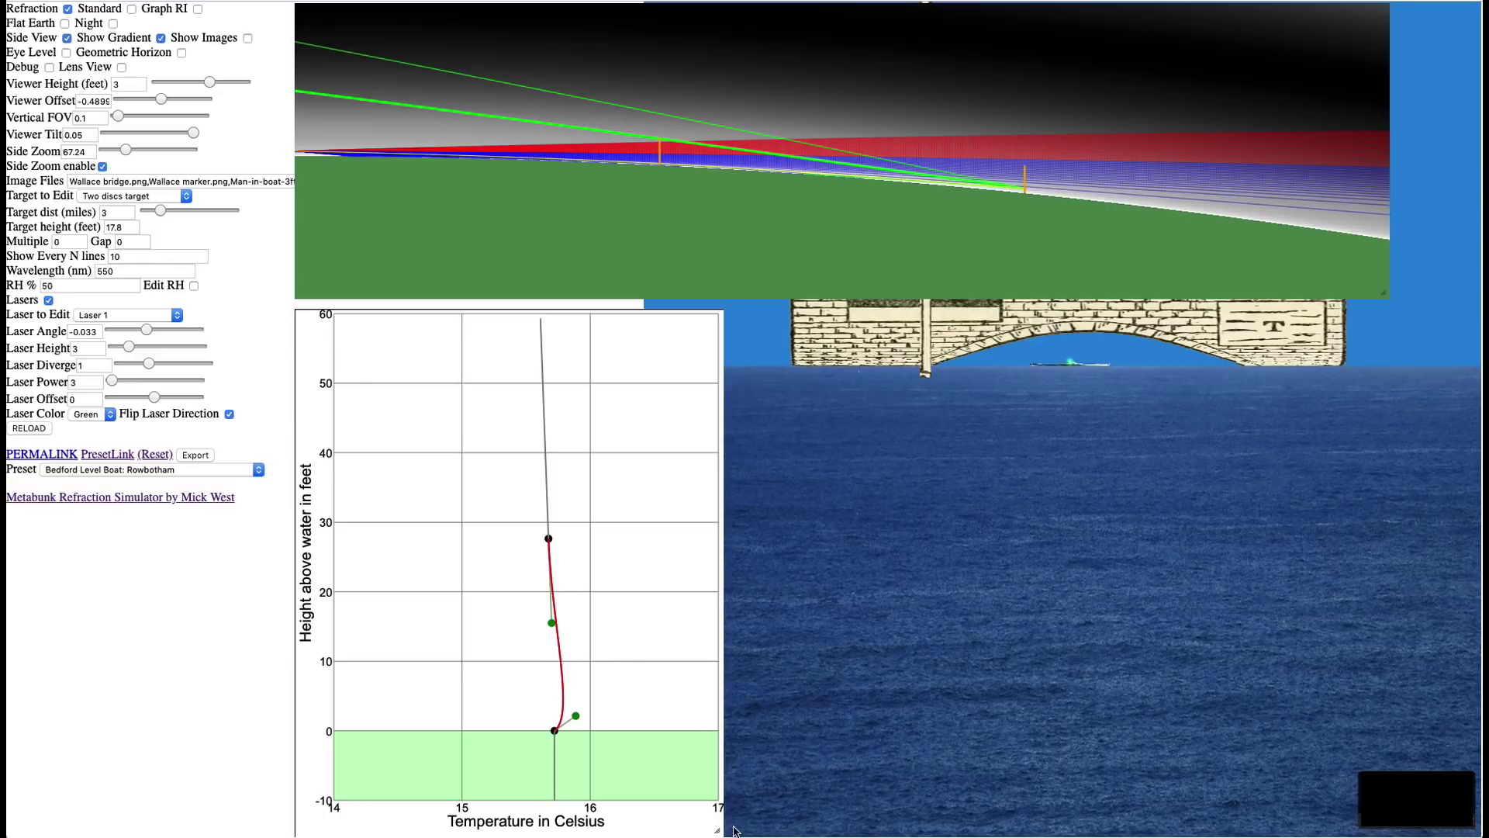
# - Shrink the temperature graph and park it over the water below the bridge, and make the side view much taller and narrower
pyautogui.moveTo(716, 830); pyautogui.dragTo(440, 416)
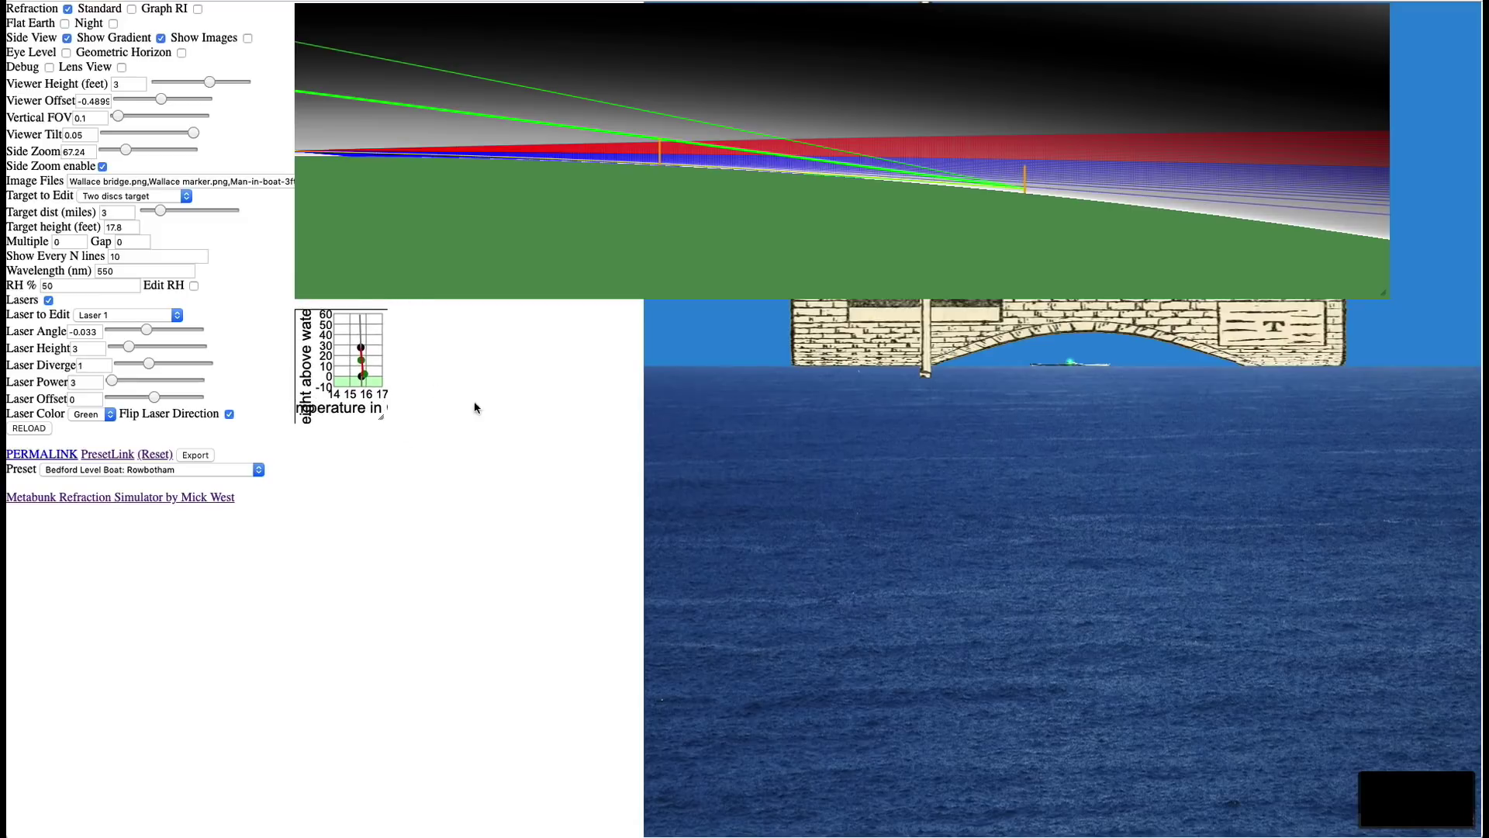
pyautogui.moveTo(309, 347); pyautogui.dragTo(1357, 661)
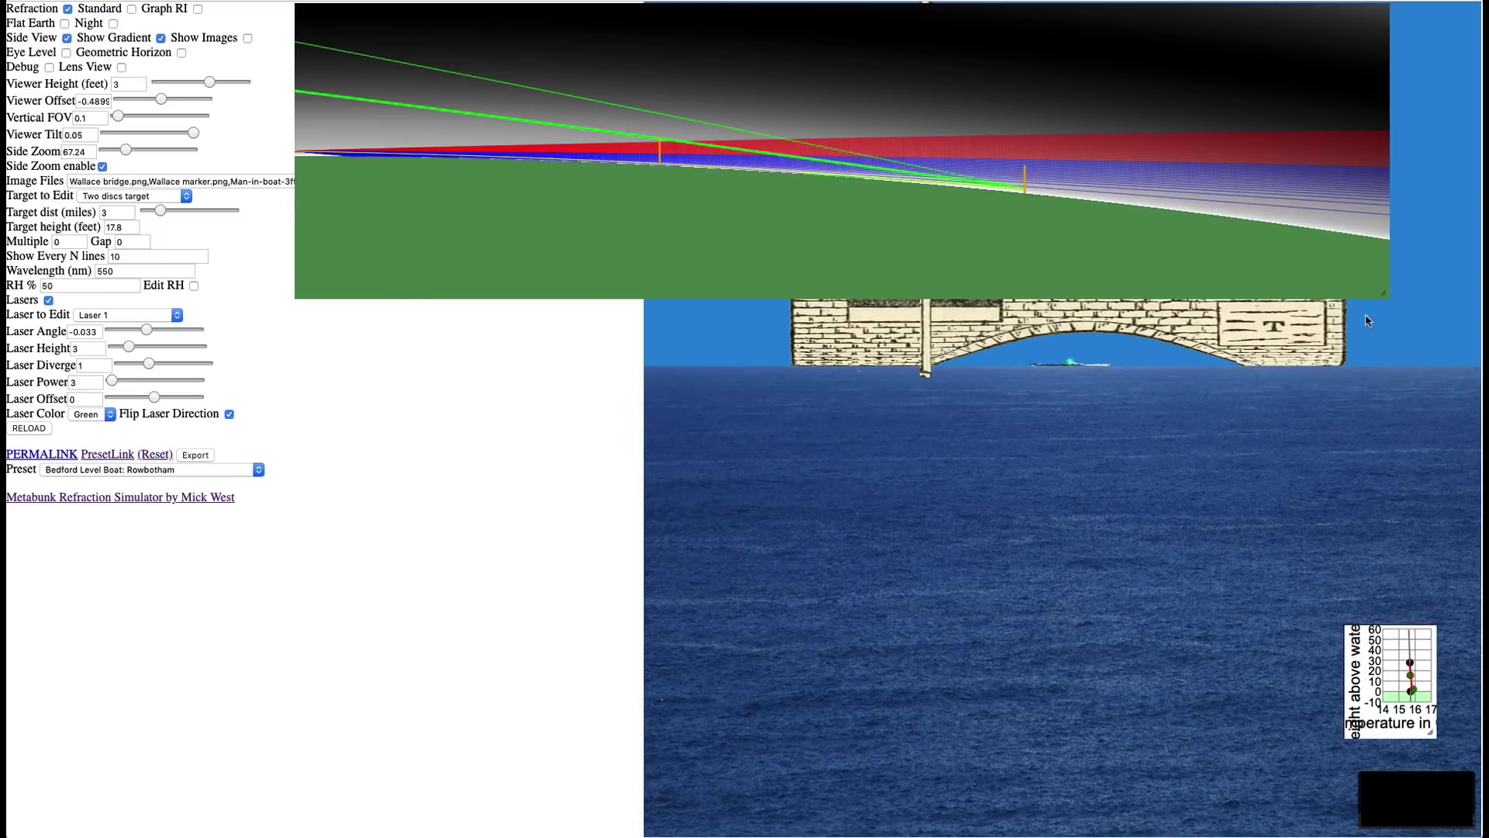
pyautogui.moveTo(1385, 291); pyautogui.dragTo(1111, 809)
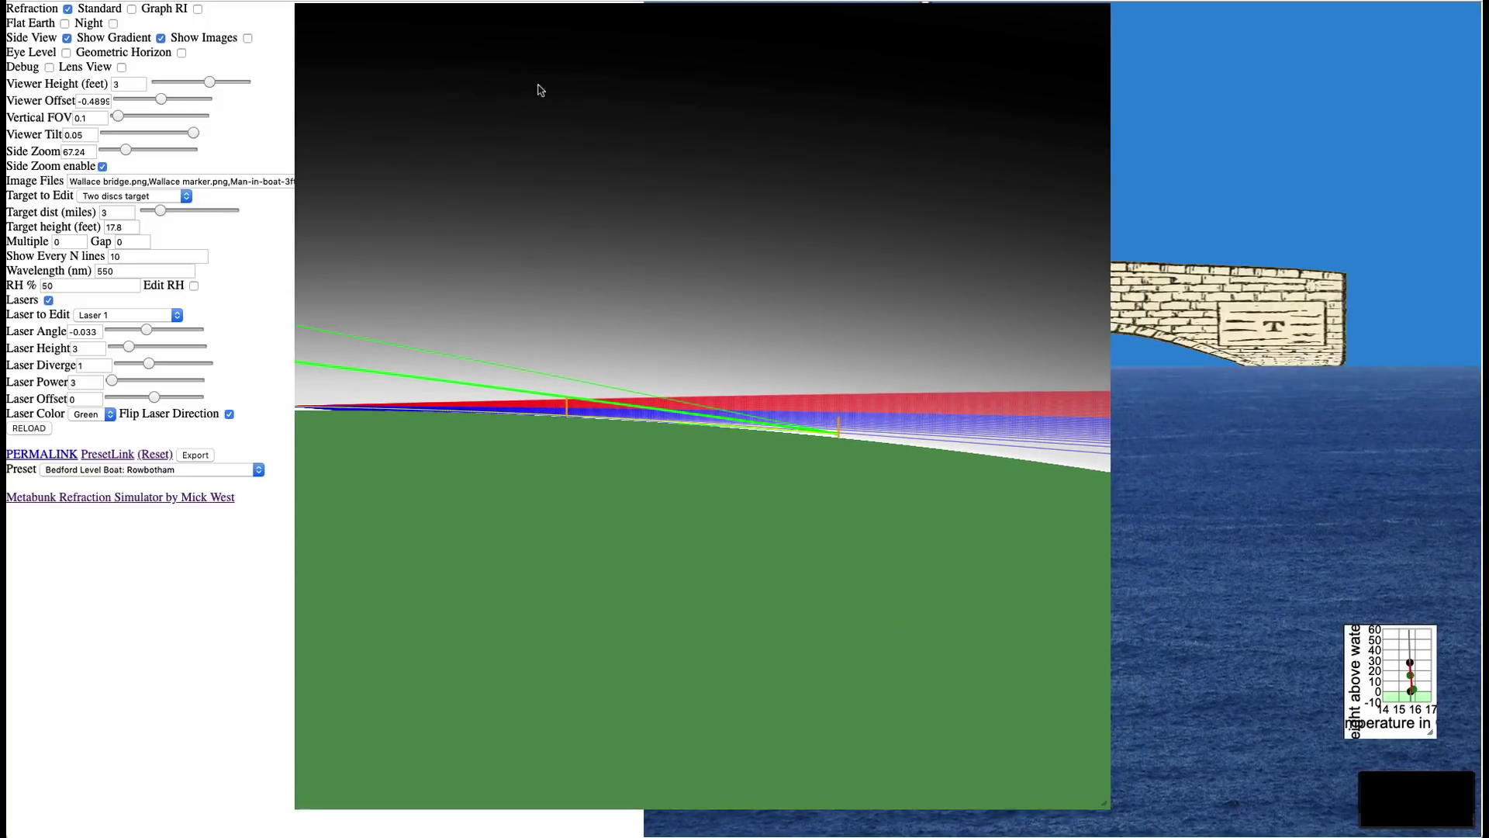
# - Set the side zoom to about 335 in a slightly narrower side view, and Laser 1's angle to 0.012
pyautogui.moveTo(124, 149); pyautogui.dragTo(163, 150)
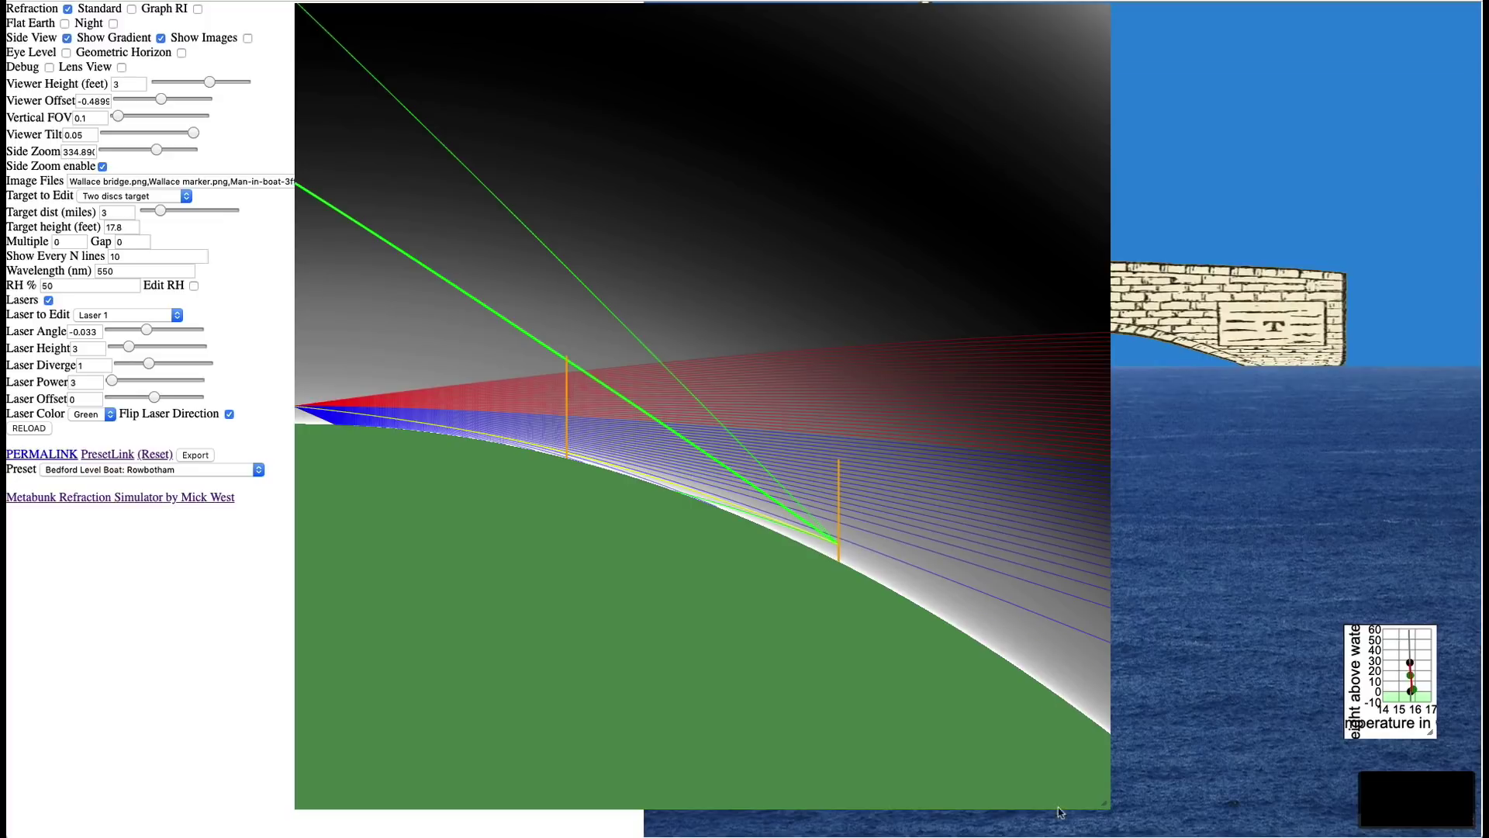
pyautogui.moveTo(1085, 799); pyautogui.dragTo(949, 786)
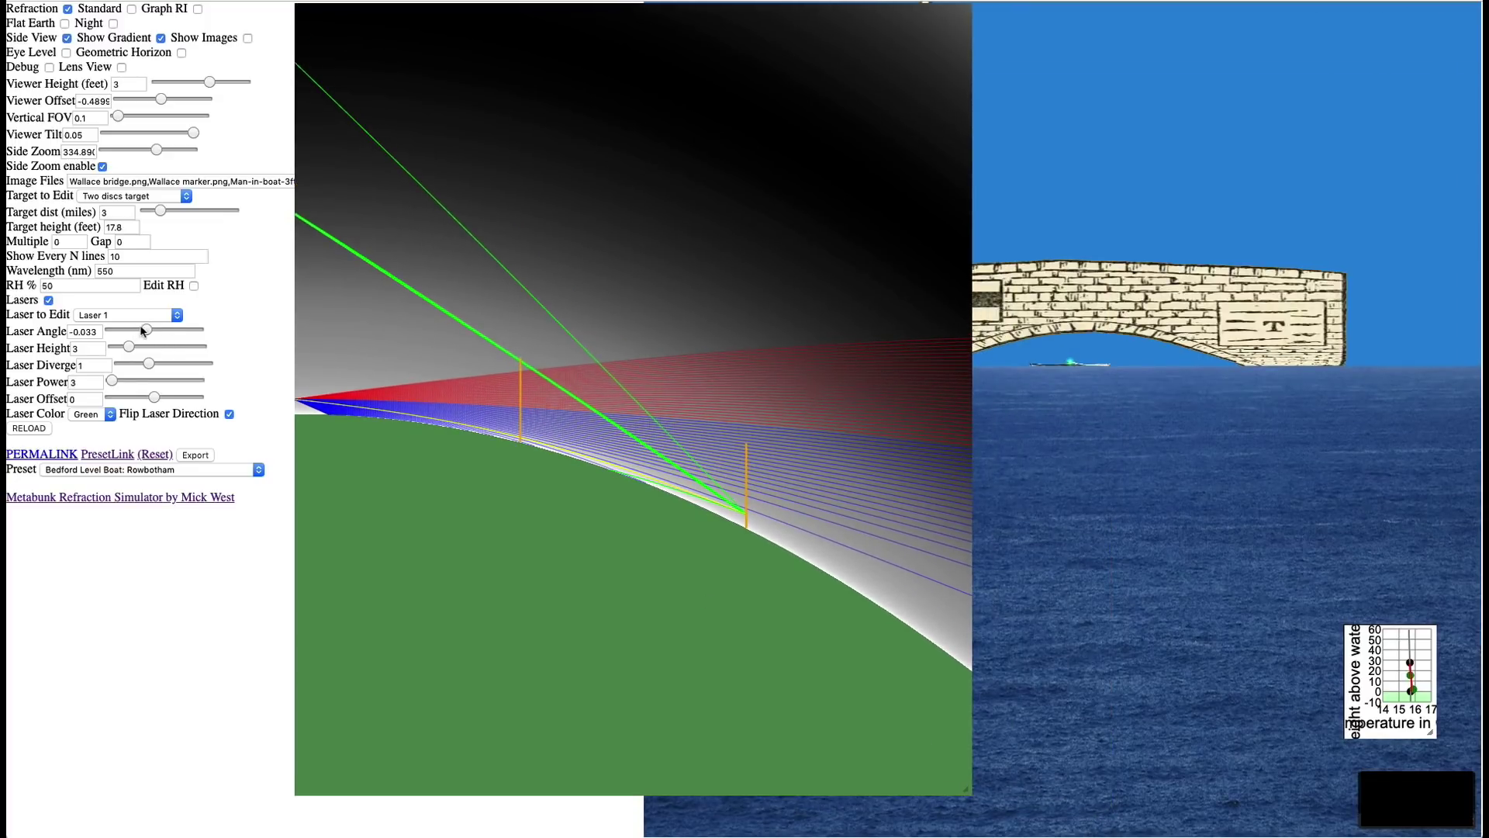
pyautogui.moveTo(147, 332); pyautogui.dragTo(156, 331)
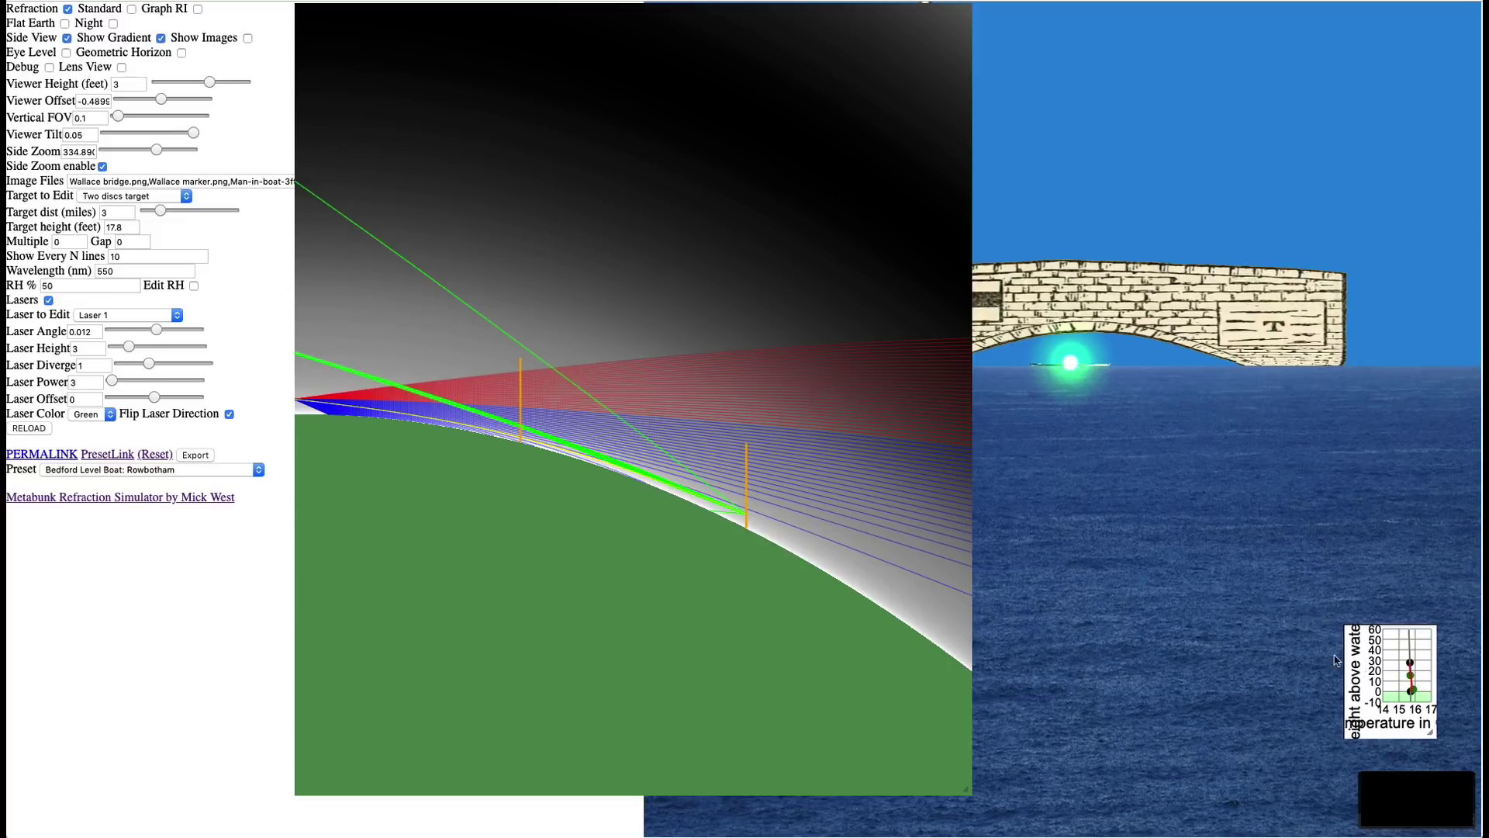
# - Enlarge the temperature graph over the side view and flatten its near-surface bulge, with the lower handle at about 15.7 °C and 3 feet
pyautogui.moveTo(1336, 660); pyautogui.dragTo(794, 712)
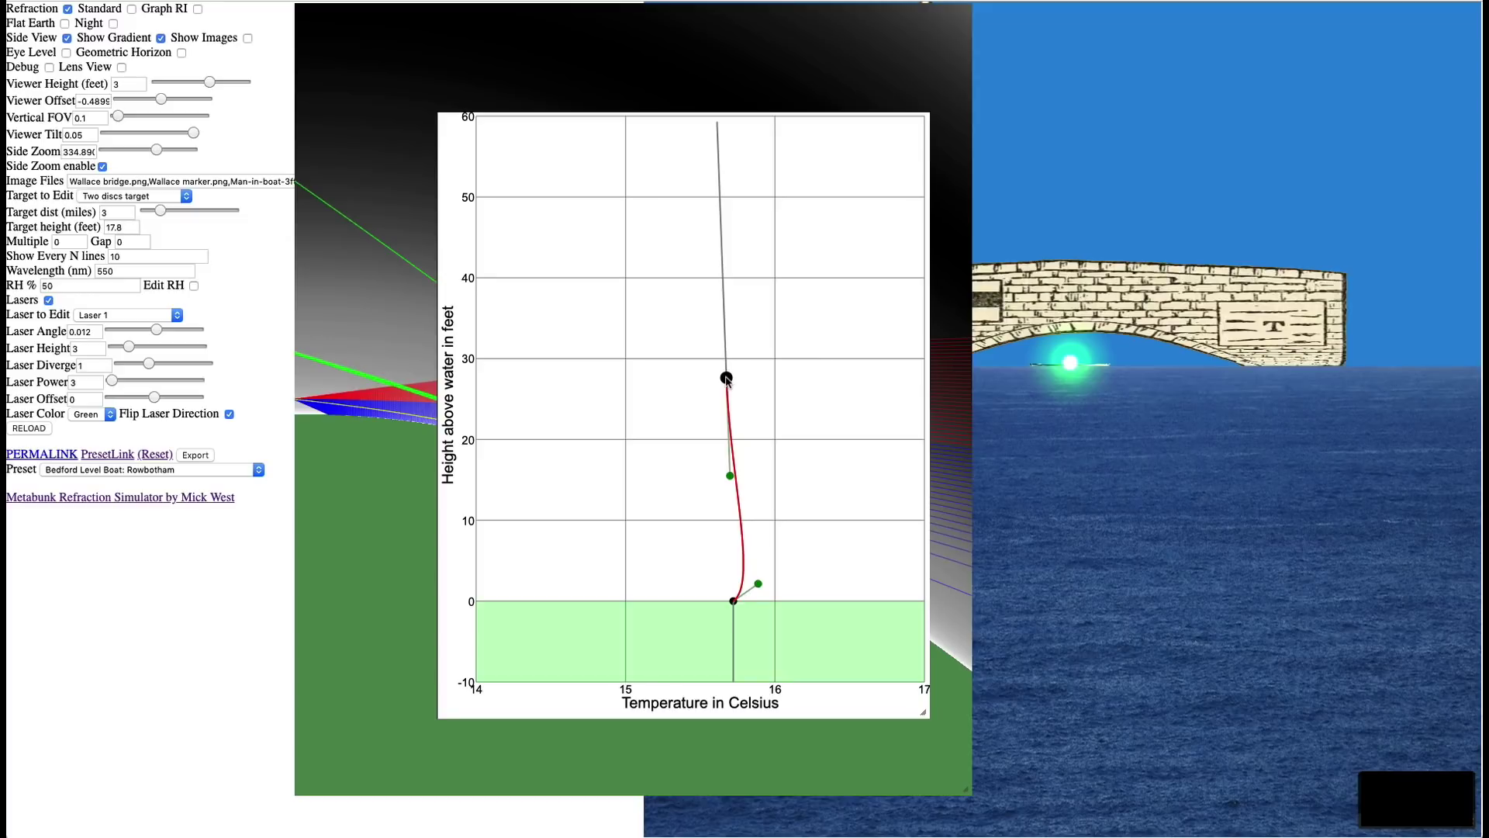
pyautogui.moveTo(727, 379)
pyautogui.mouseDown()
pyautogui.moveTo(826, 390)
pyautogui.moveTo(743, 389)
pyautogui.mouseUp()
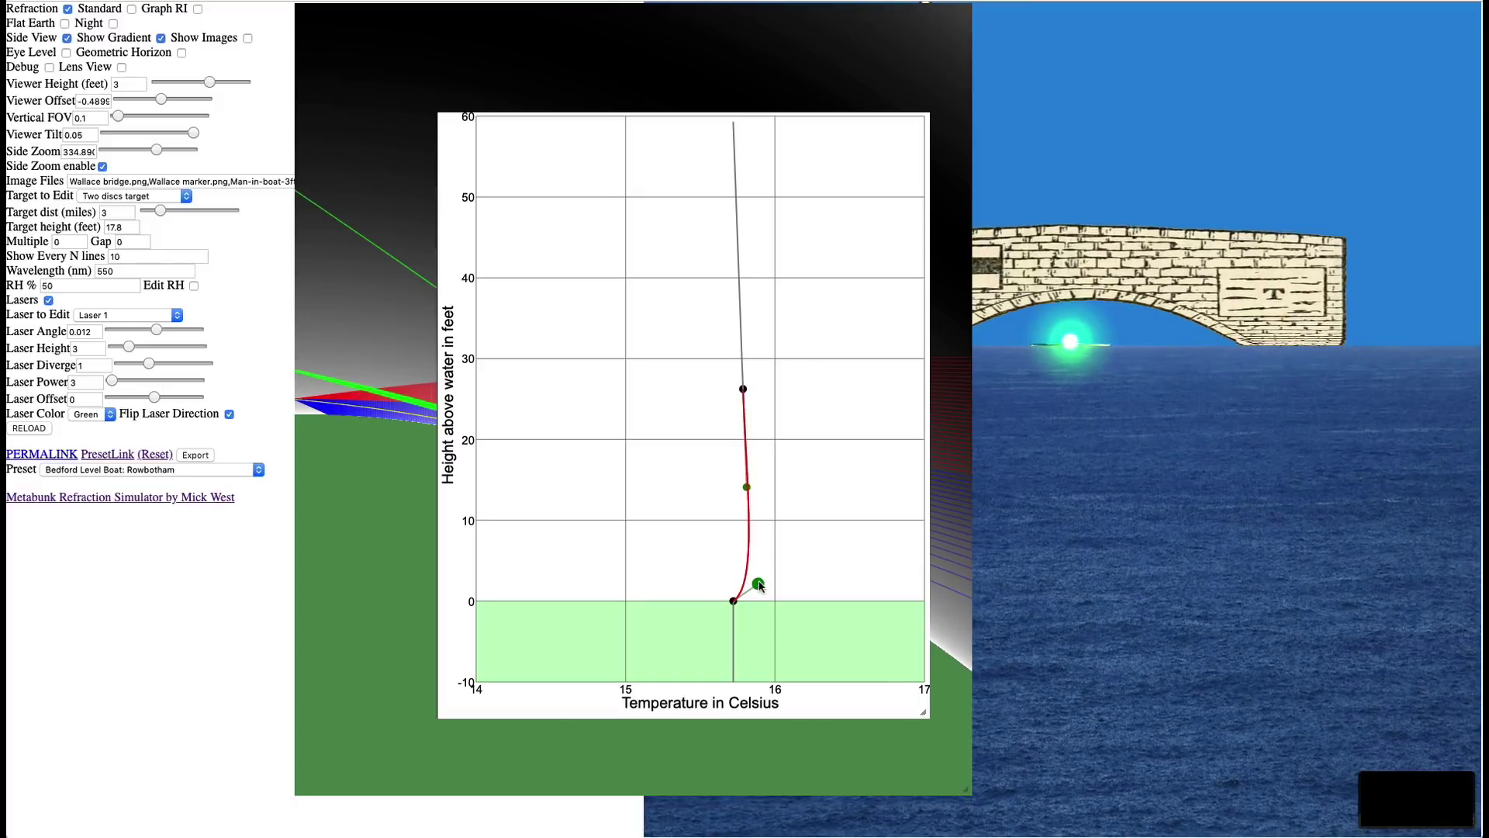
pyautogui.moveTo(761, 587); pyautogui.dragTo(735, 575)
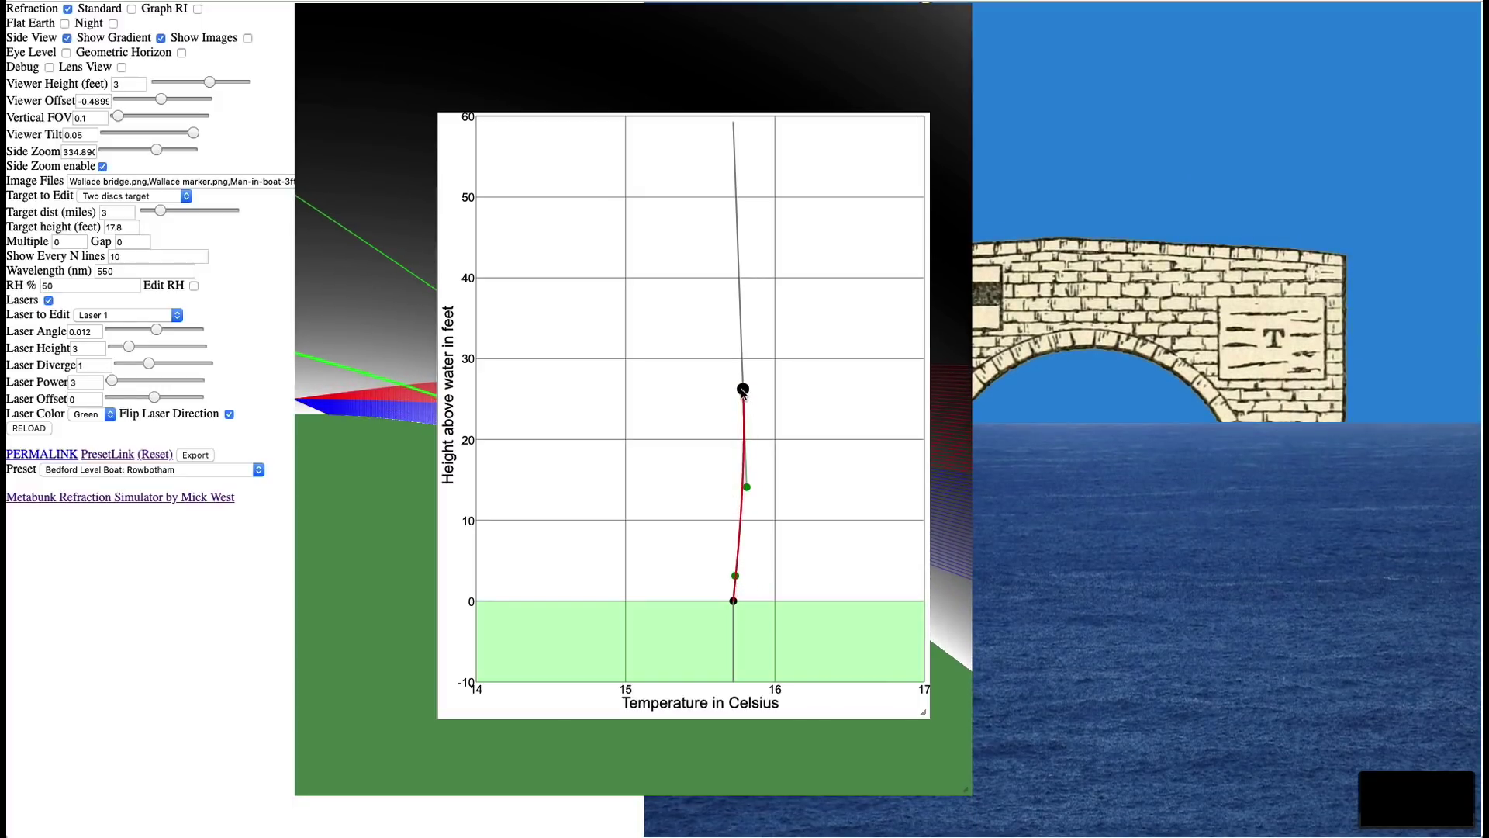
# - Try the curve's upper point at about 15.6 °C, and at 16 °C with the lower handle at about 15.8 °C and 5 feet
pyautogui.moveTo(743, 390); pyautogui.dragTo(709, 394)
pyautogui.moveTo(736, 577)
pyautogui.mouseDown()
pyautogui.moveTo(722, 583)
pyautogui.moveTo(734, 578)
pyautogui.mouseUp()
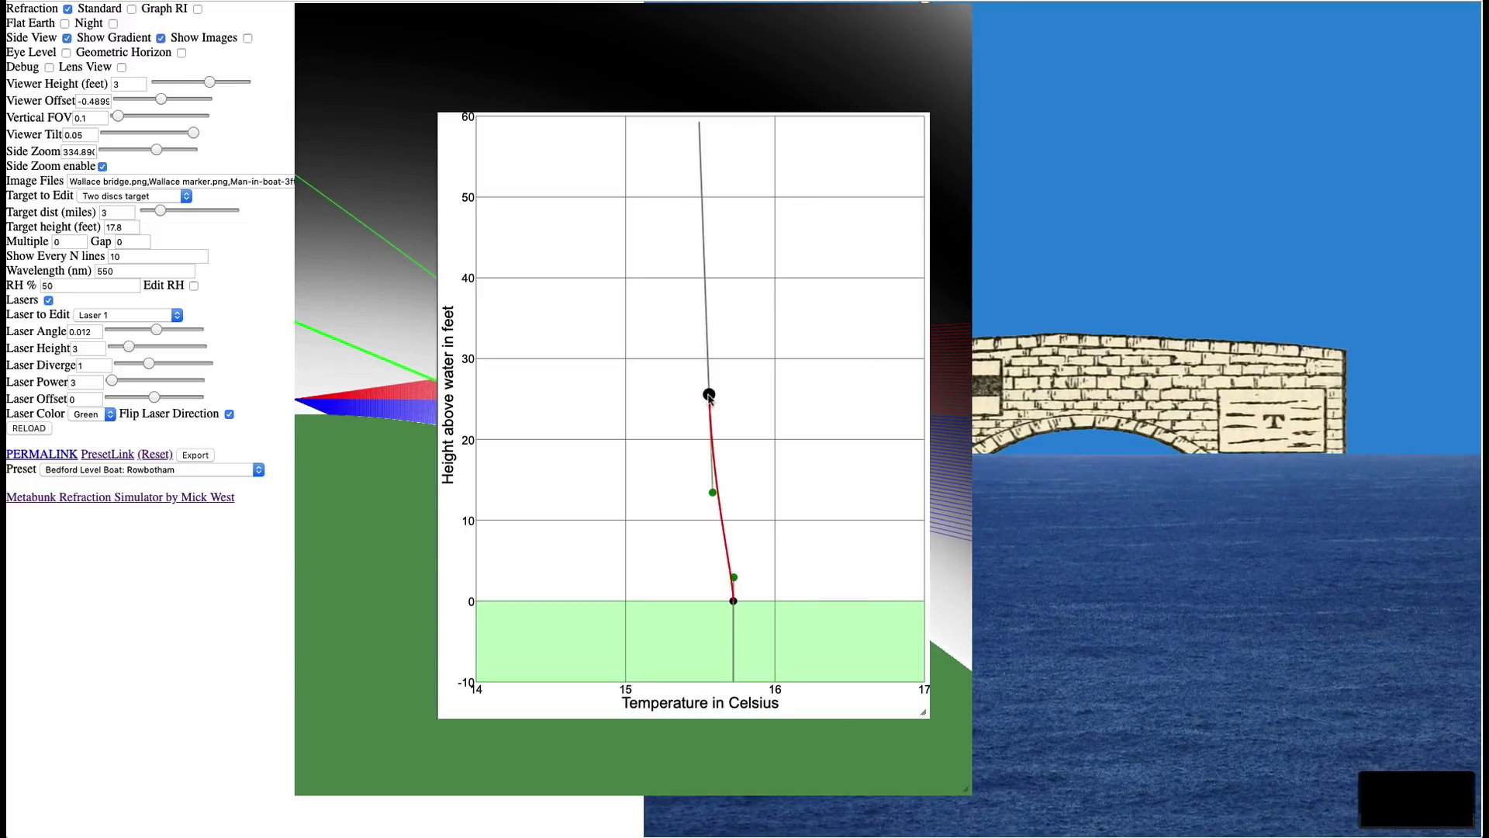
pyautogui.moveTo(709, 396); pyautogui.dragTo(772, 396)
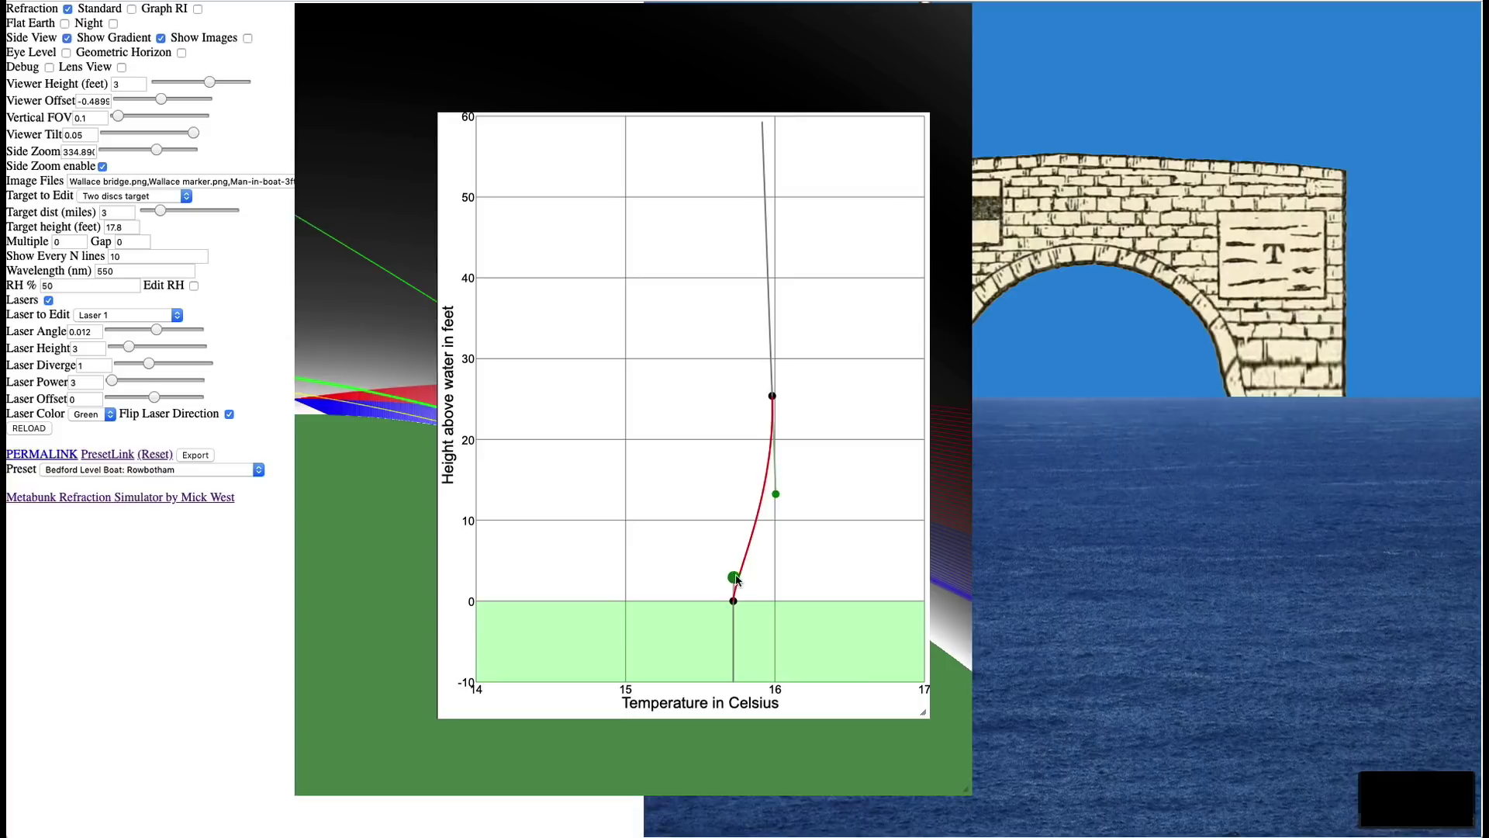
pyautogui.moveTo(735, 578); pyautogui.dragTo(749, 563)
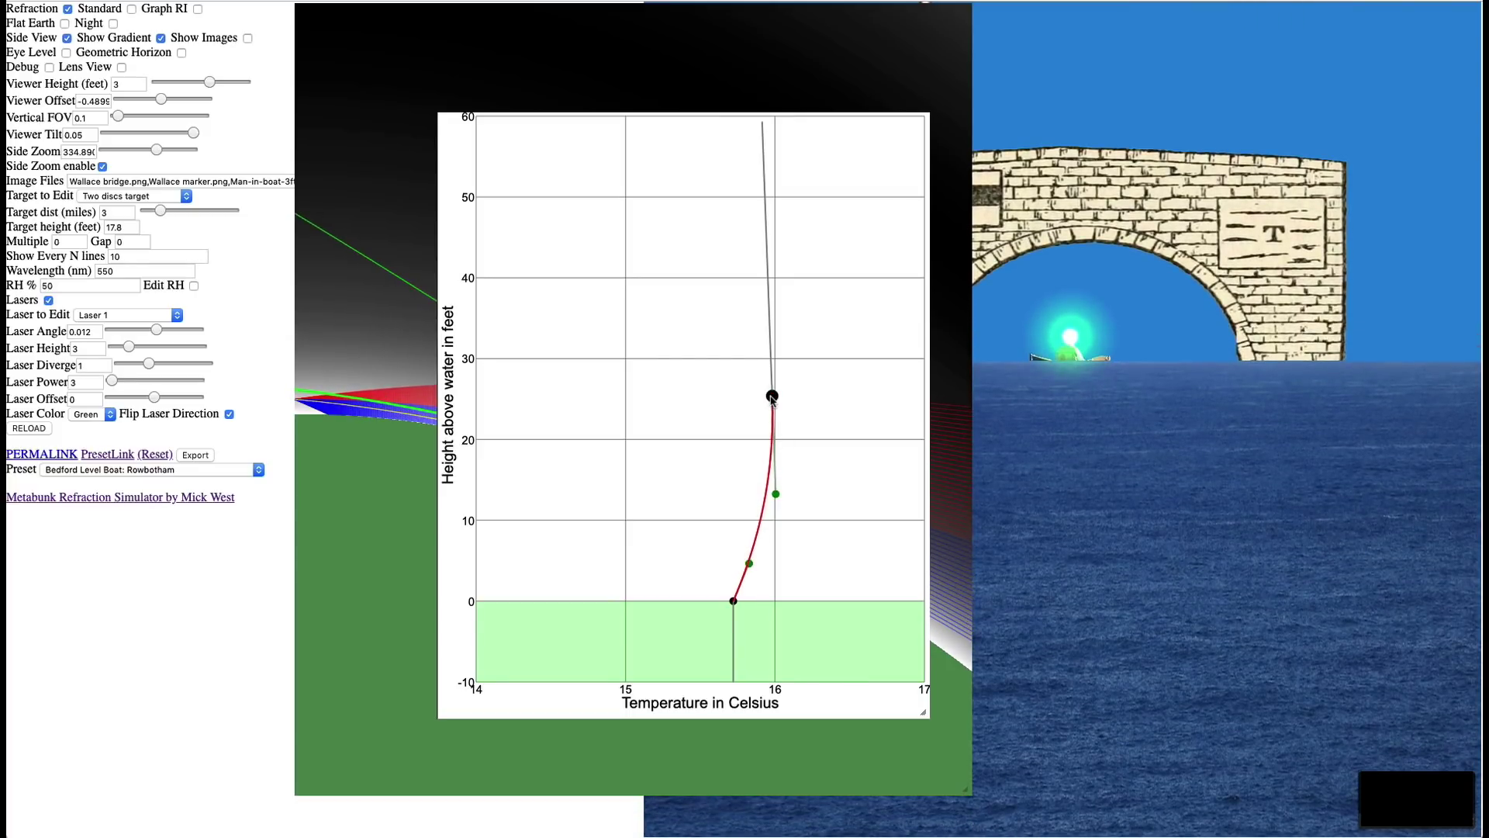
# - Move the curve's upper point to about 15.6 °C at 24 feet and the lower handle to about 15.9 °C at 6.5 feet
pyautogui.moveTo(773, 398); pyautogui.dragTo(717, 403)
pyautogui.moveTo(750, 564)
pyautogui.mouseDown()
pyautogui.moveTo(726, 571)
pyautogui.moveTo(721, 553)
pyautogui.moveTo(760, 552)
pyautogui.moveTo(719, 544)
pyautogui.moveTo(755, 550)
pyautogui.mouseUp()
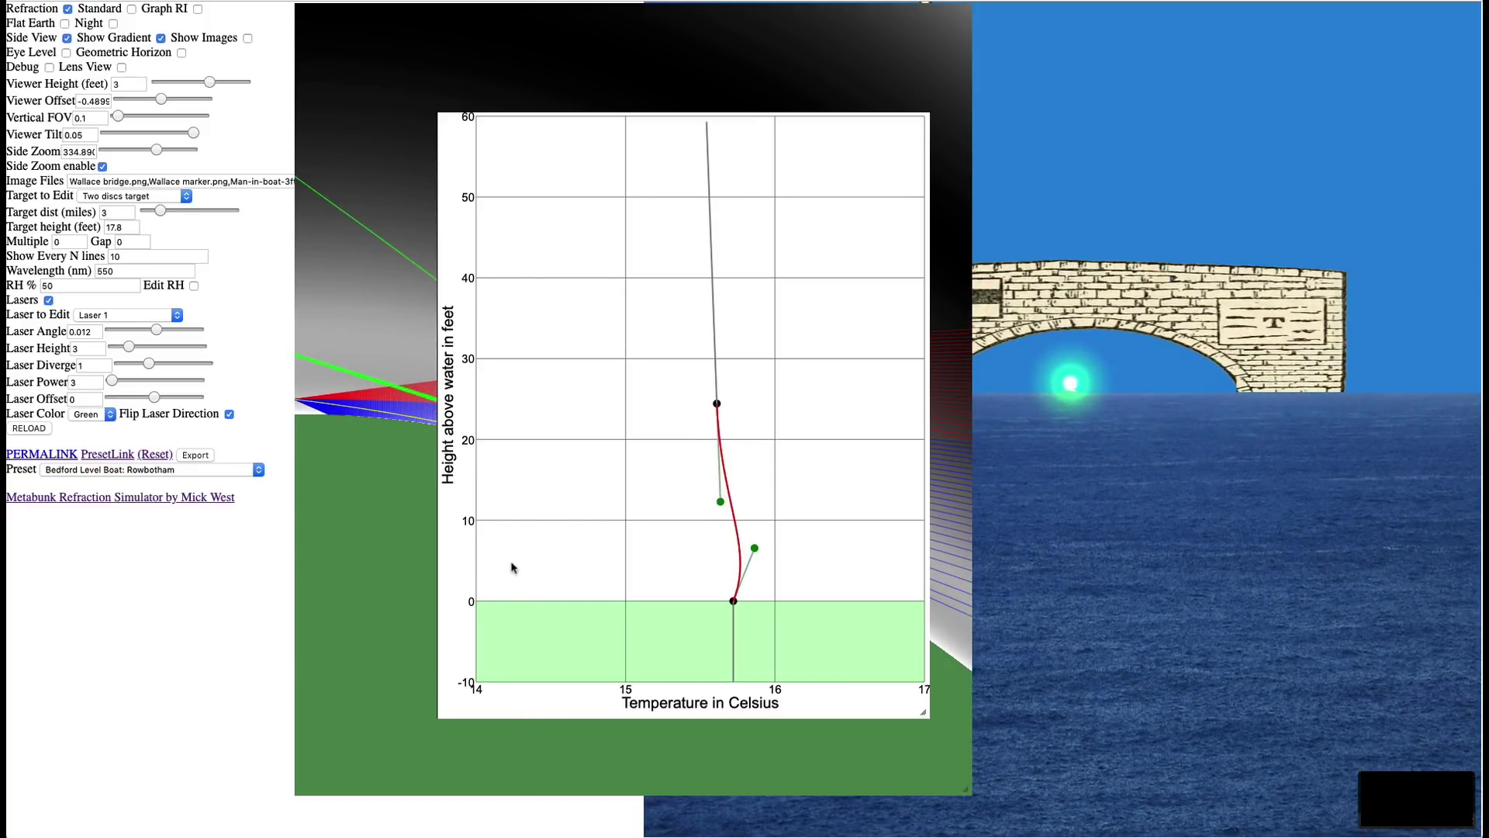
# - Make the temperature curve nearly straight, with the upper point at about 15.6 °C and 30 feet and the lower handle near 2.5 feet
pyautogui.moveTo(725, 397); pyautogui.dragTo(738, 443)
pyautogui.moveTo(751, 572); pyautogui.dragTo(736, 581)
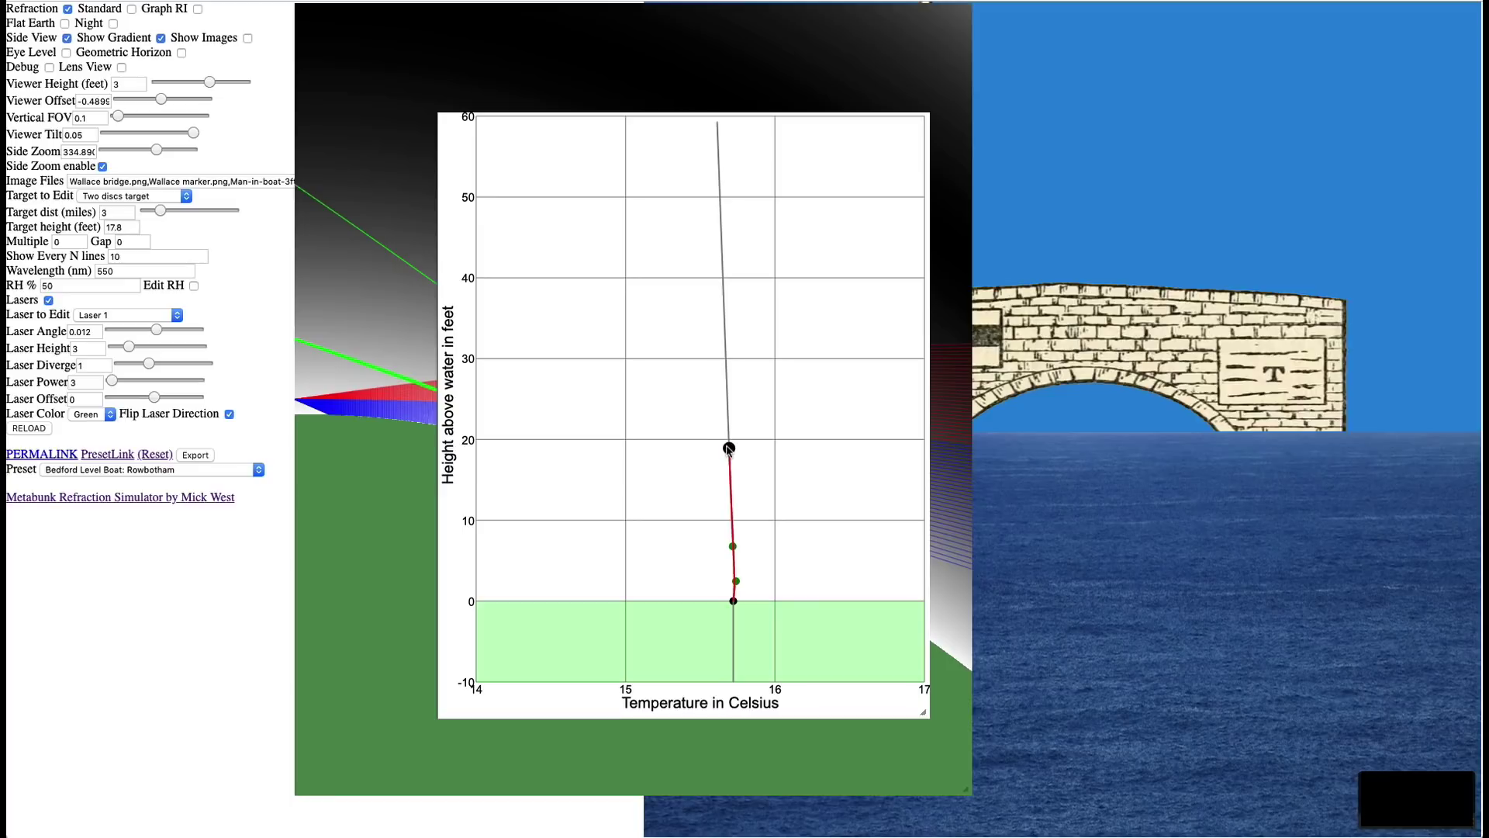
pyautogui.moveTo(729, 448); pyautogui.dragTo(720, 357)
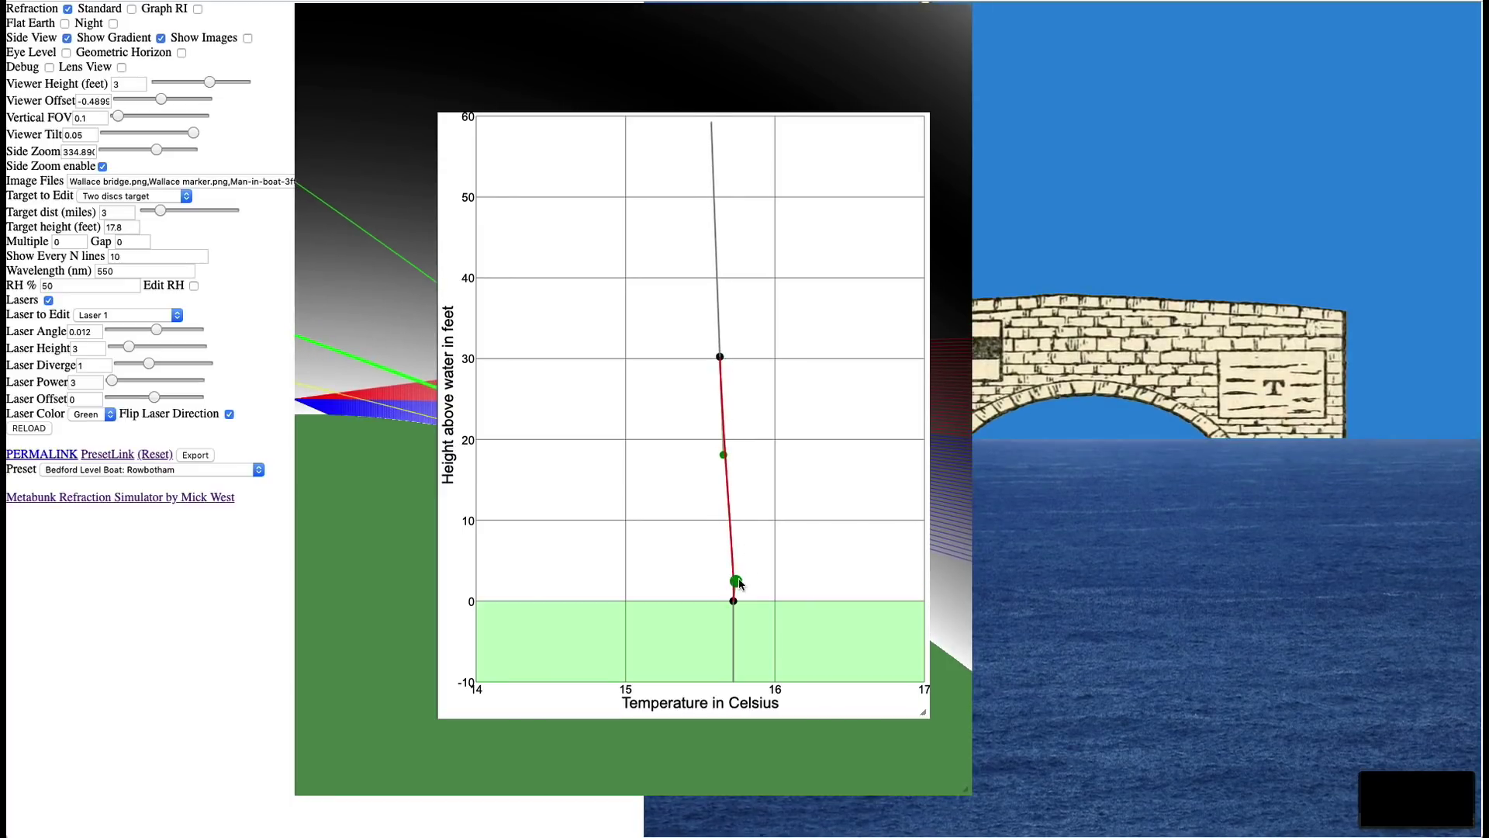
# - Bulge the temperature curve with its lower handle at about 15.9 °C and 7.5 feet, and shrink the graph to uncover the side view
pyautogui.moveTo(738, 588); pyautogui.dragTo(759, 543)
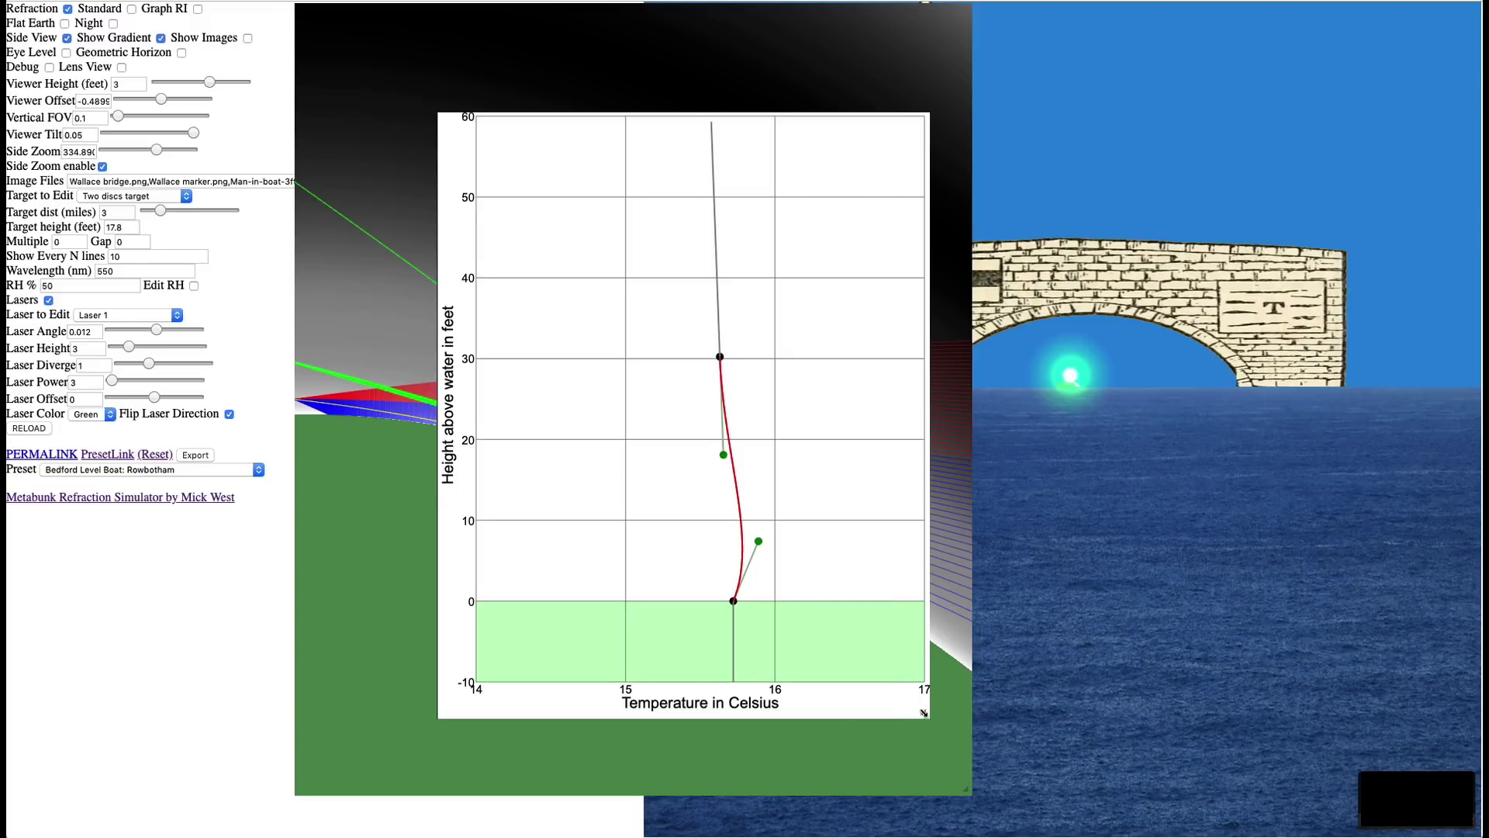
pyautogui.moveTo(924, 712); pyautogui.dragTo(747, 412)
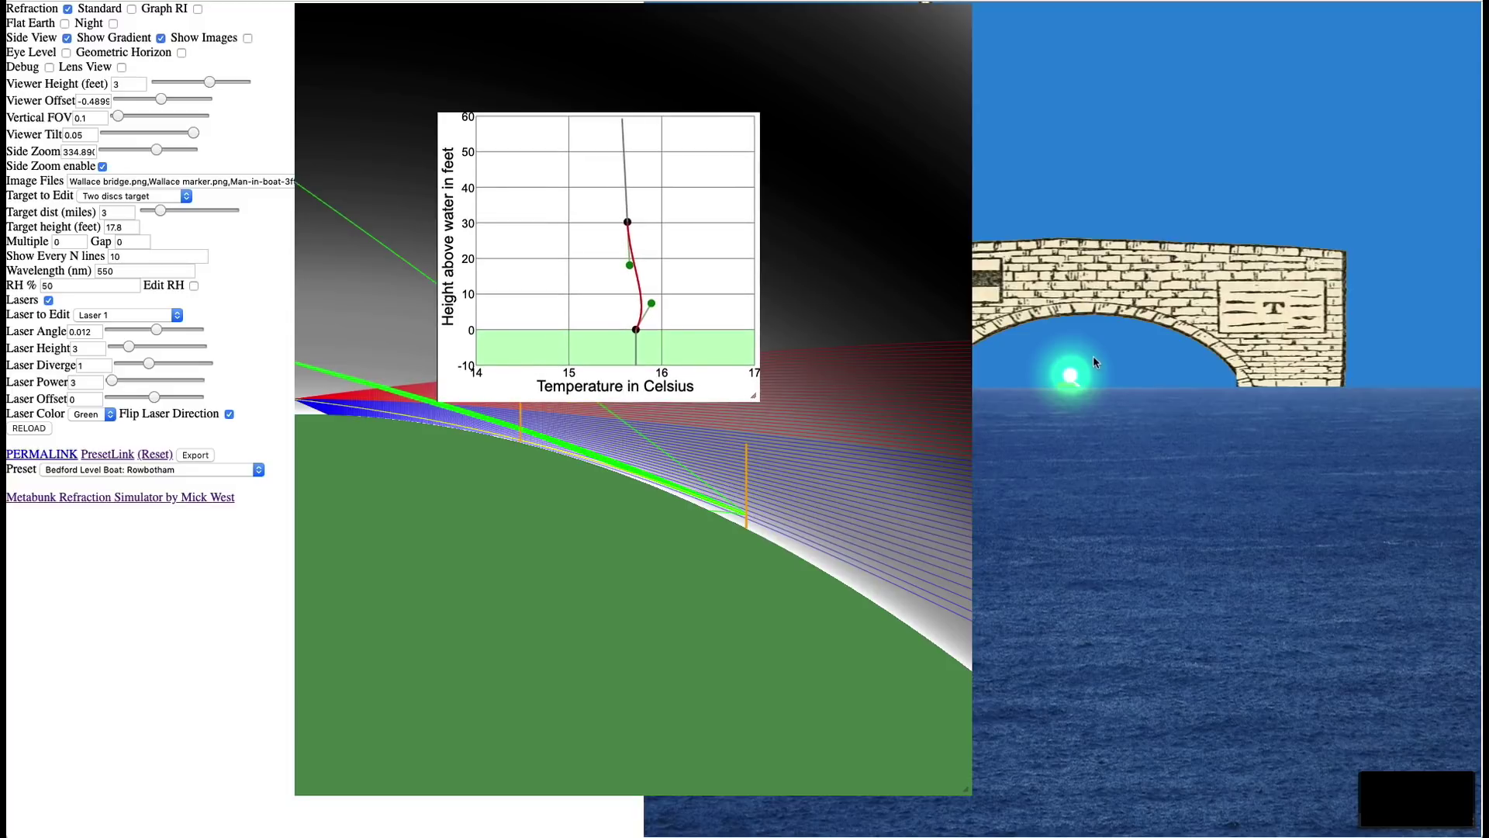
# - Turn off the lasers and set the Man in Boat target's distance to 5.7121 miles
pyautogui.click(48, 301)
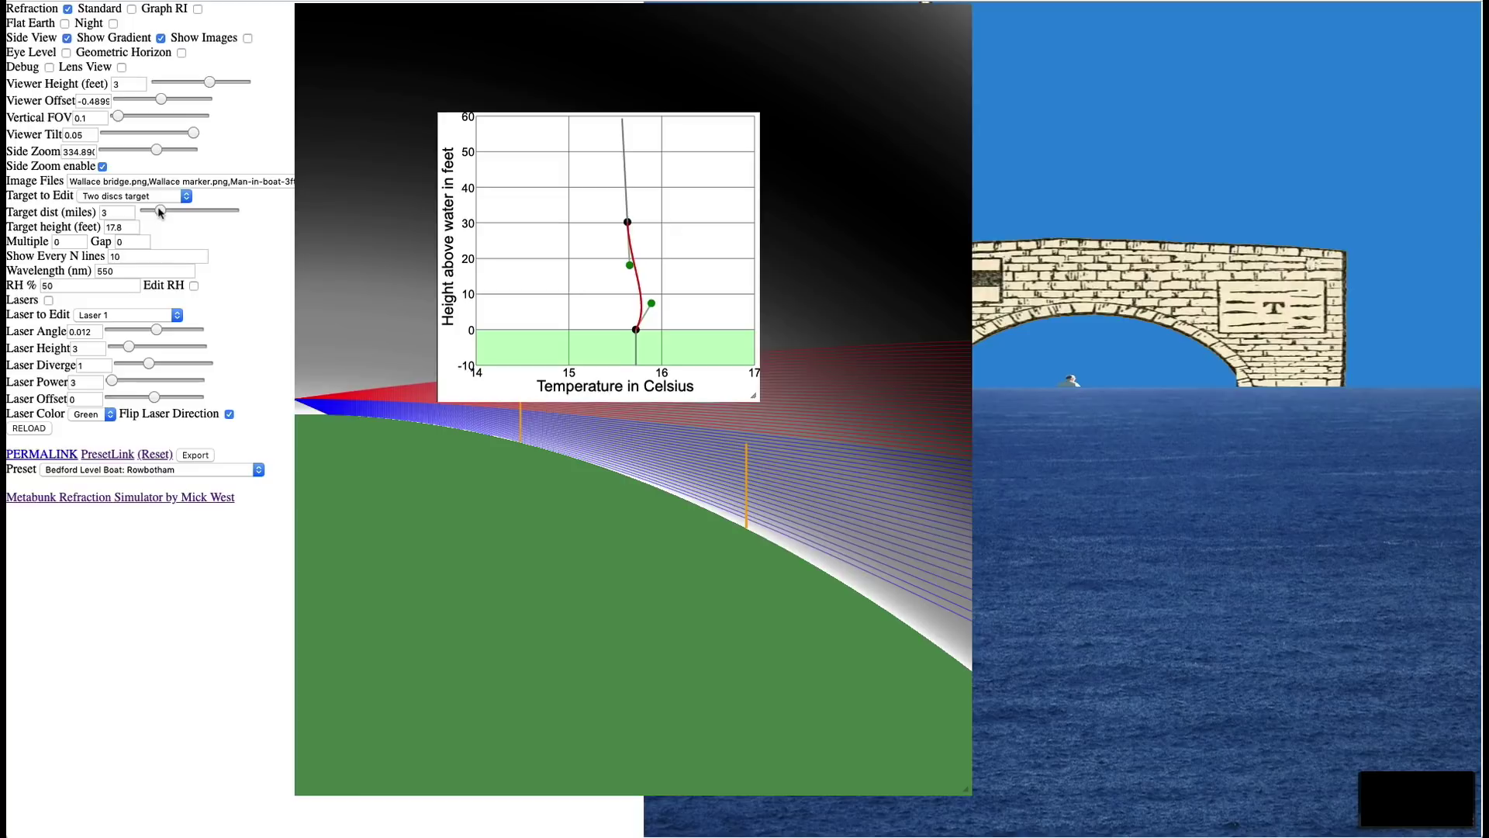
pyautogui.click(109, 197)
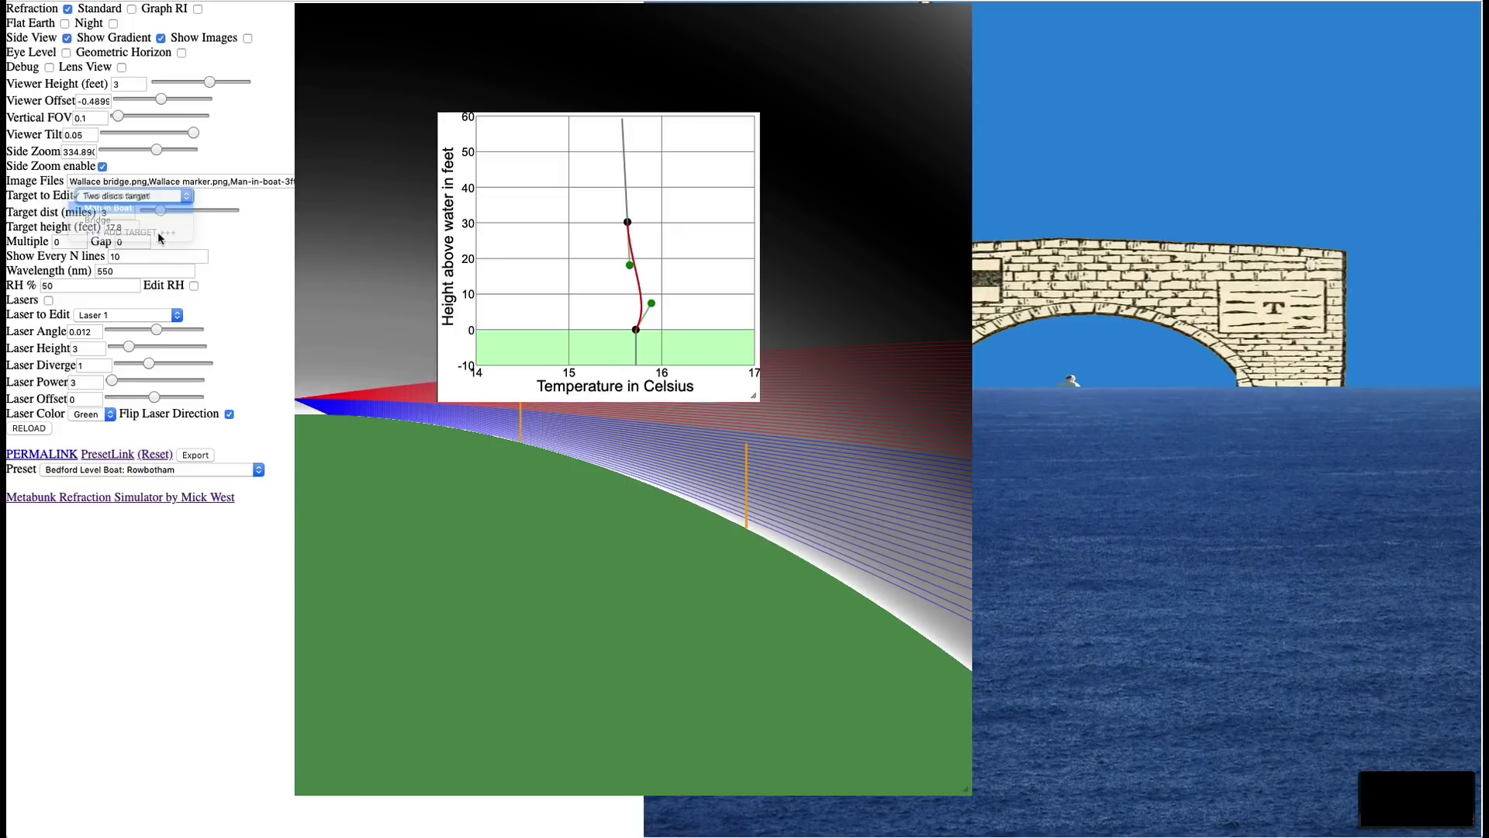
pyautogui.click(165, 208)
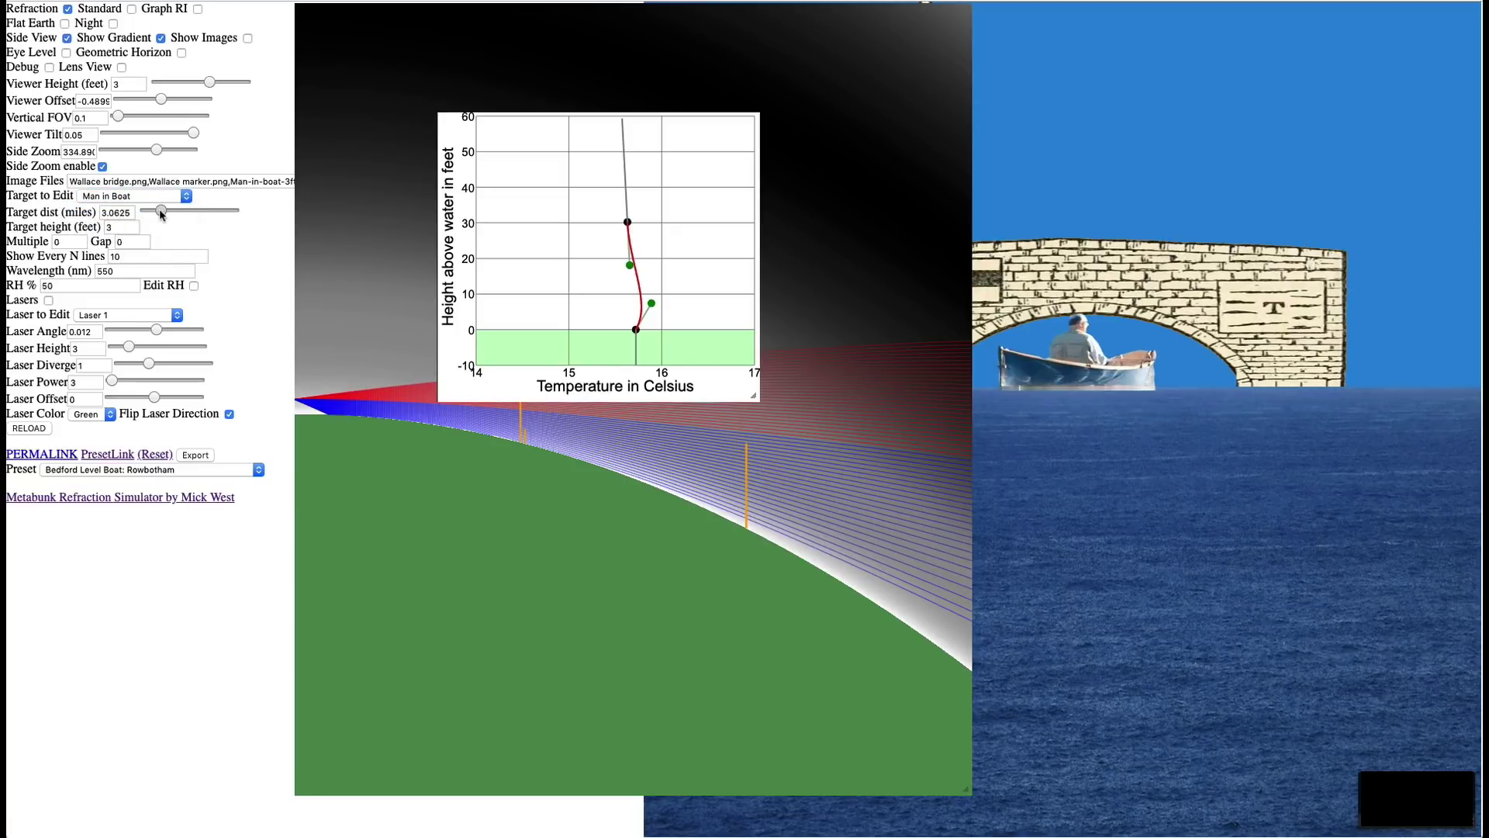
pyautogui.moveTo(160, 210); pyautogui.dragTo(166, 212)
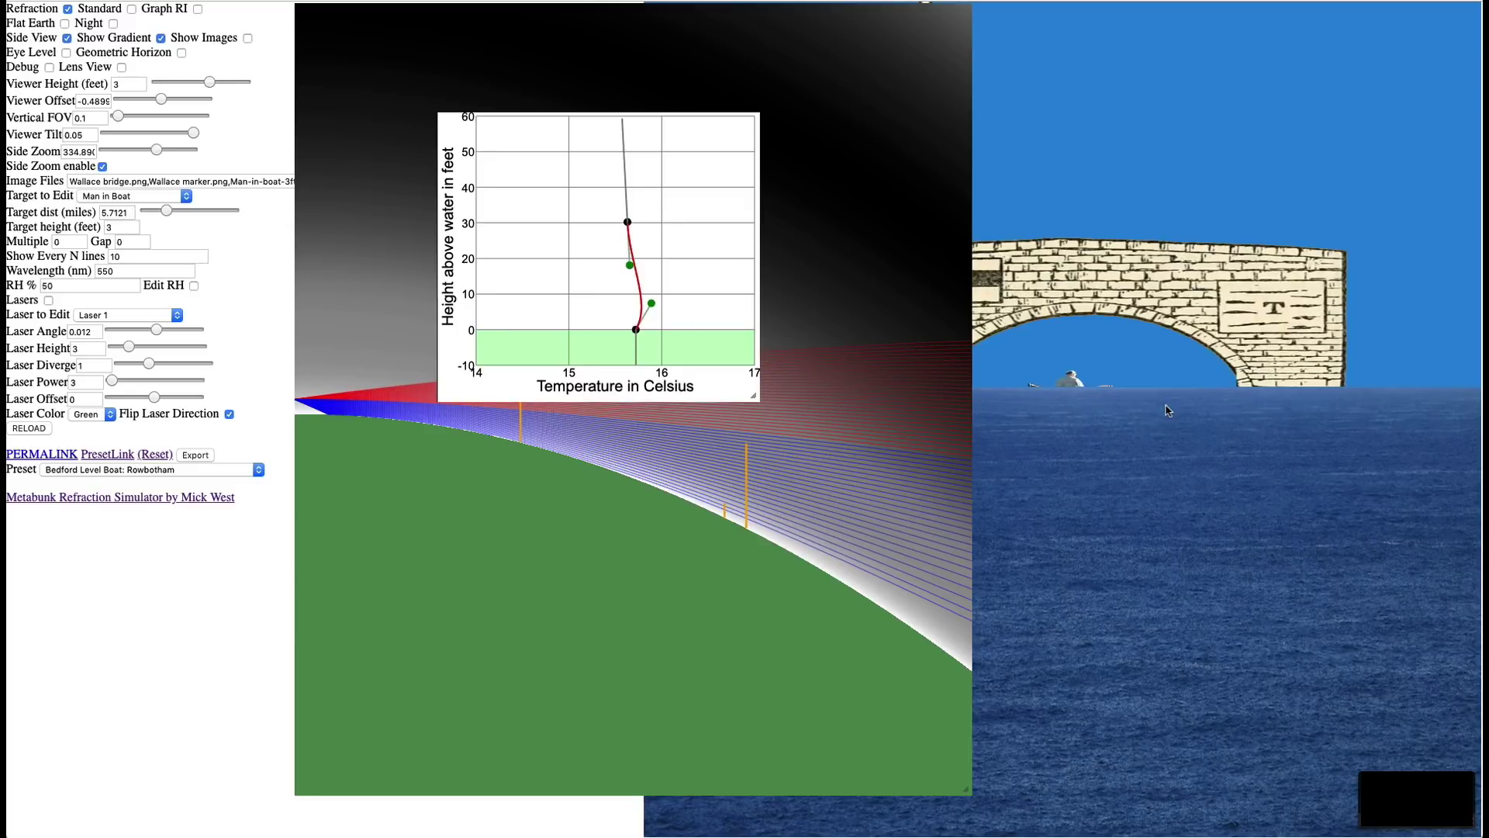
# - Move the curve's surface point to about 15.5 °C and its 30-foot point to about 15.6 °C, and turn the lasers back on
pyautogui.moveTo(636, 329); pyautogui.dragTo(612, 329)
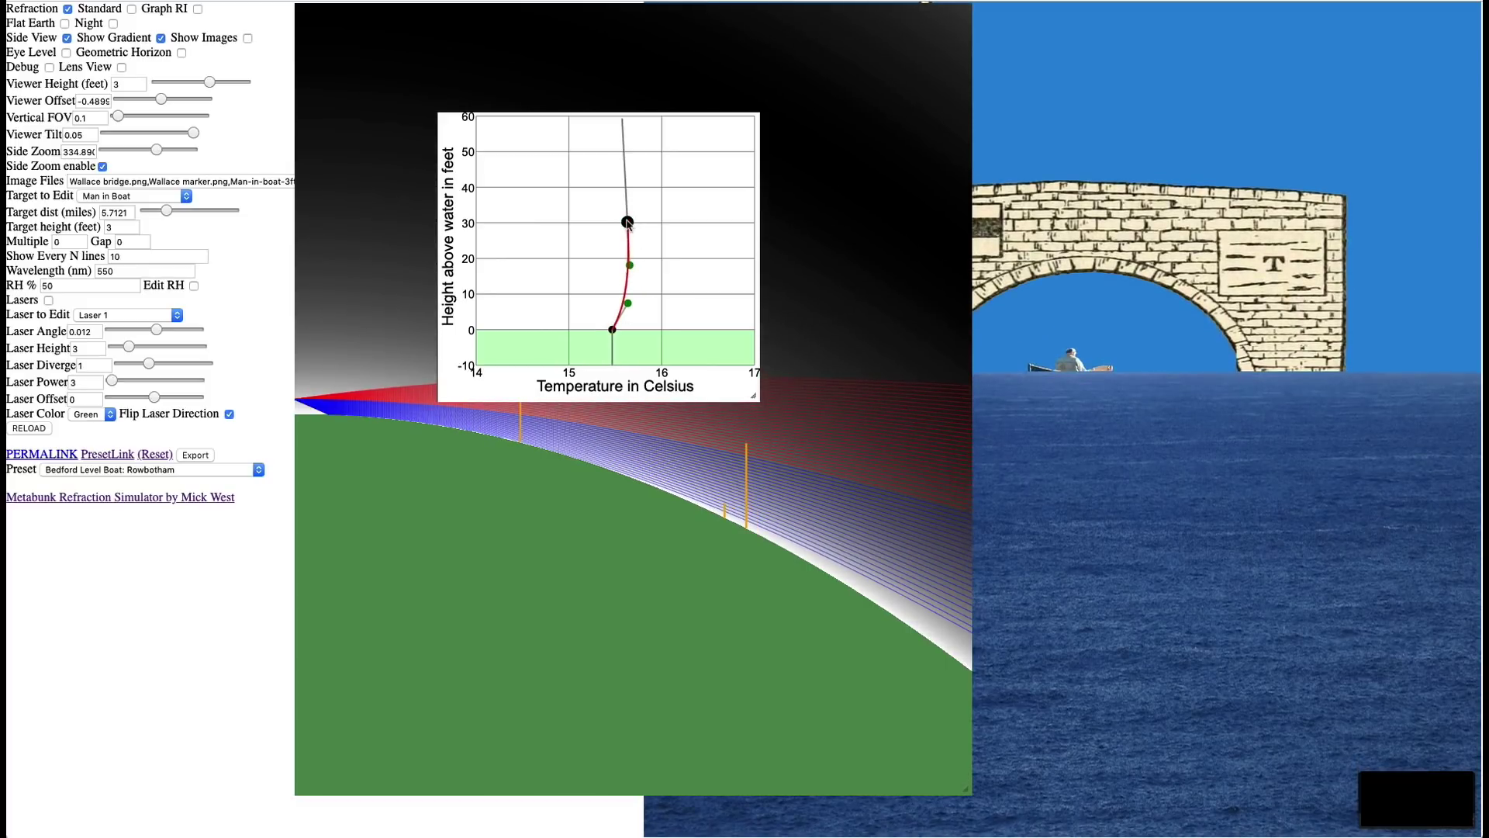
pyautogui.moveTo(628, 222)
pyautogui.mouseDown()
pyautogui.moveTo(699, 226)
pyautogui.moveTo(622, 223)
pyautogui.mouseUp()
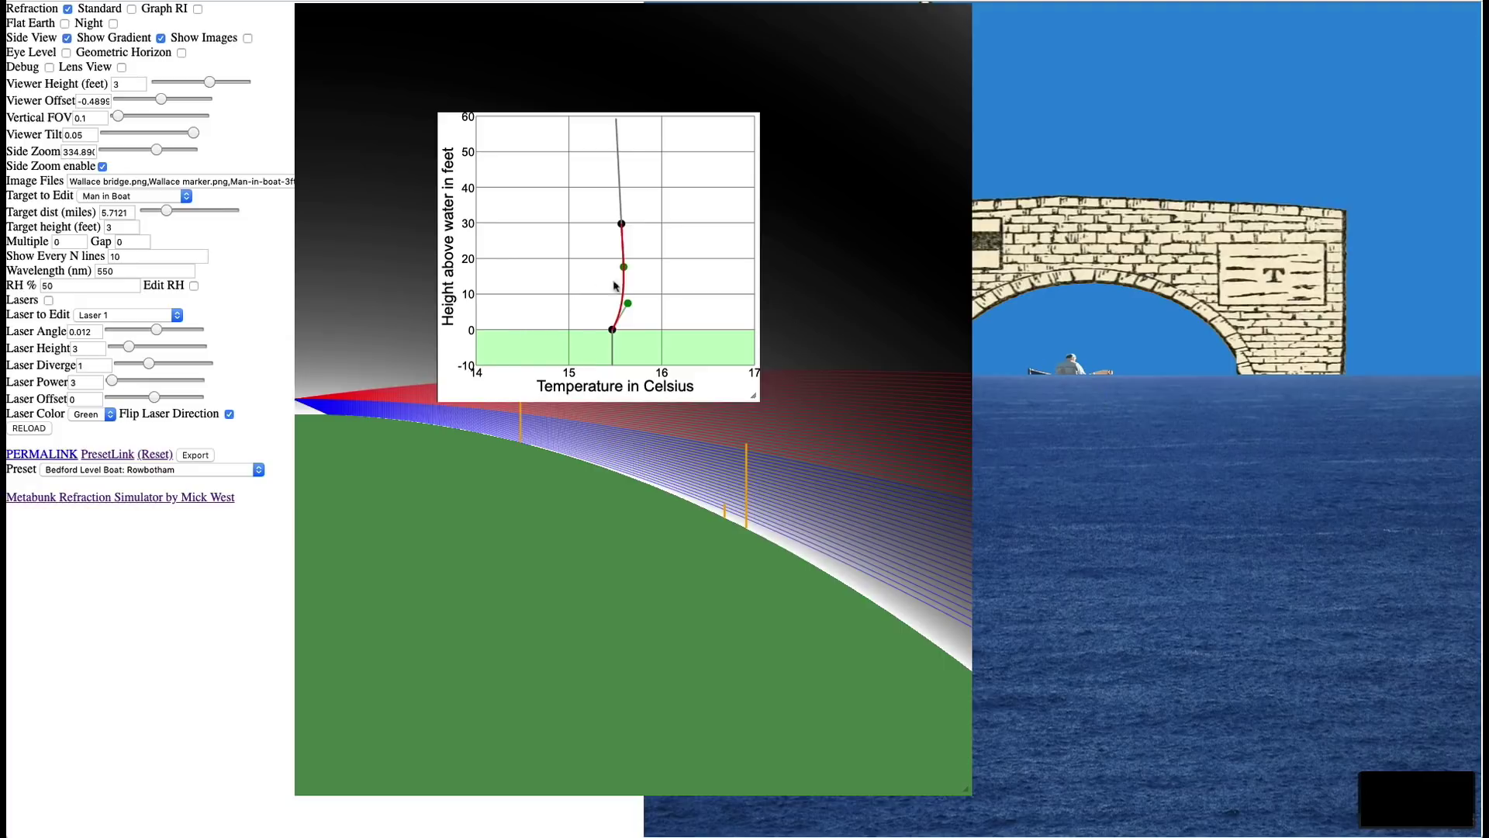
pyautogui.click(48, 301)
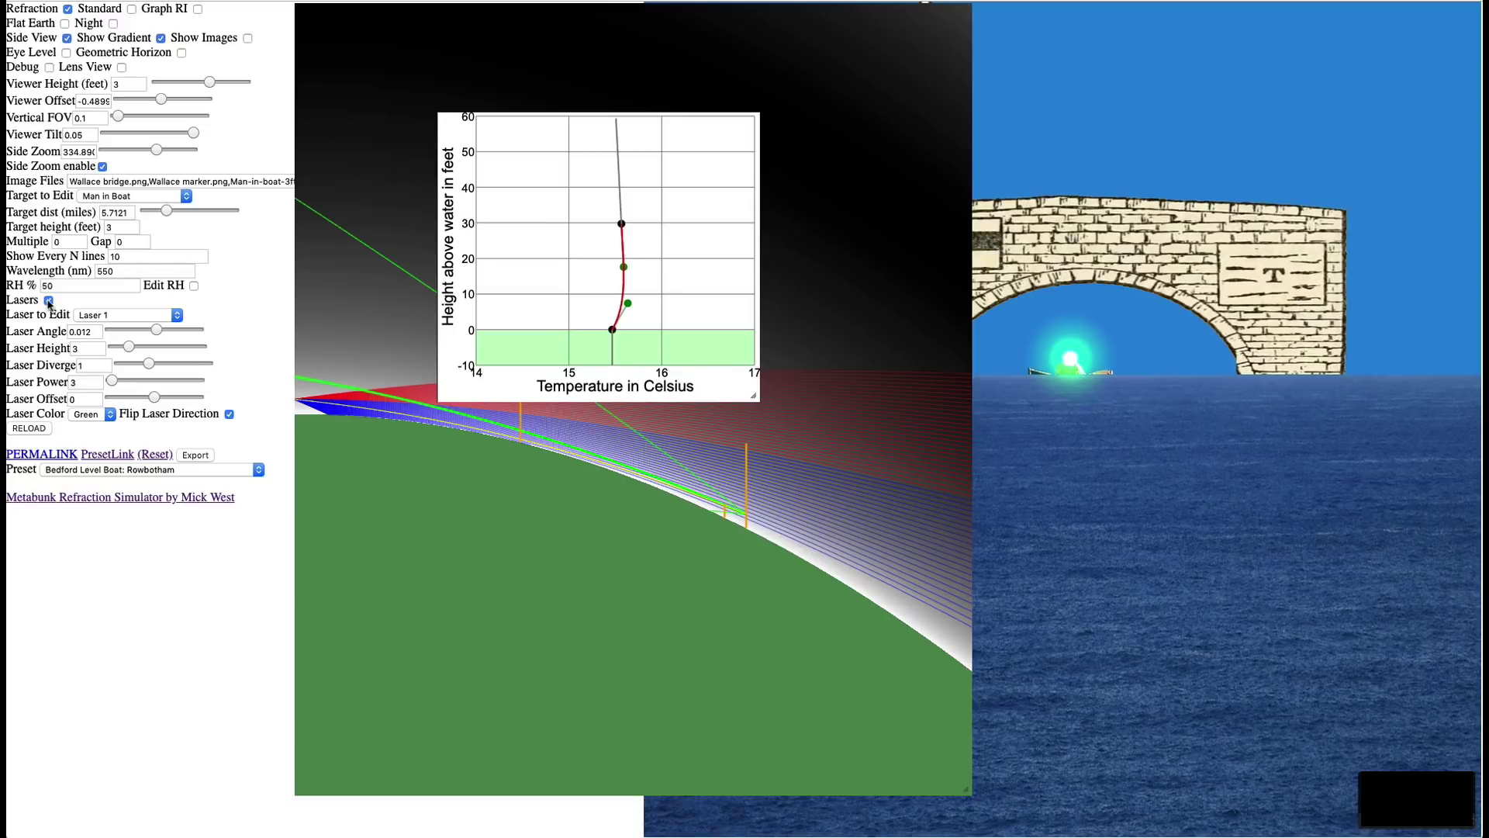